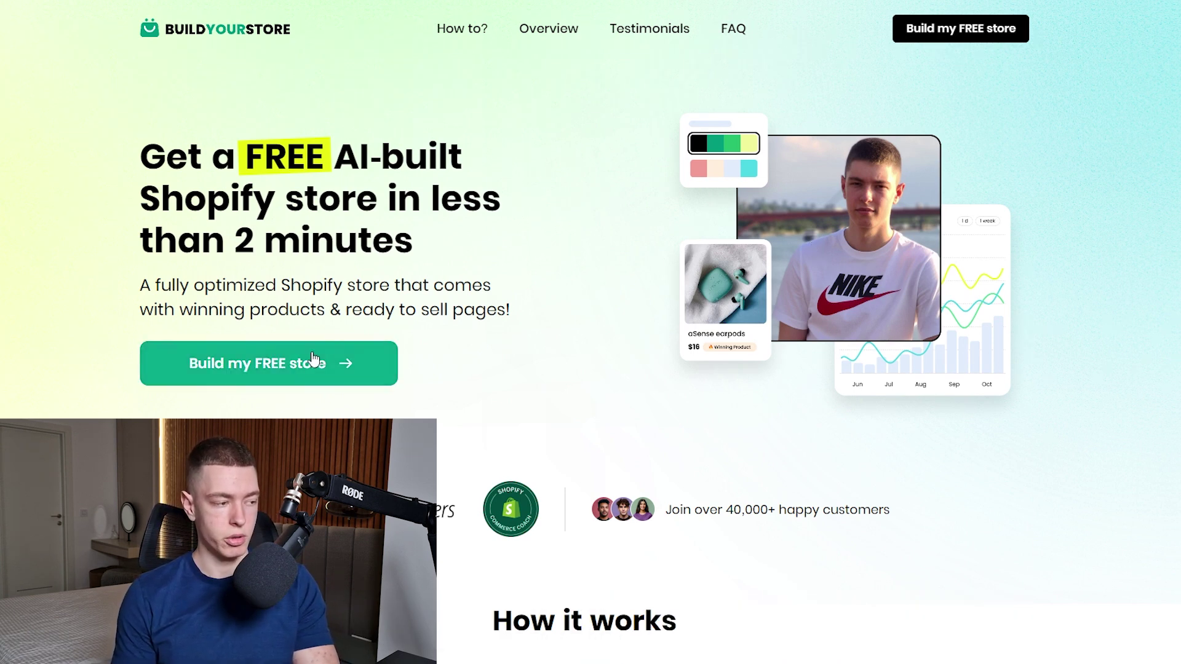
- Sign up for a free BuildYourStore store with a name, email and password
{"action": "left_click", "coordinate": [292, 370]}
{"action": "left_click", "coordinate": [732, 156]}
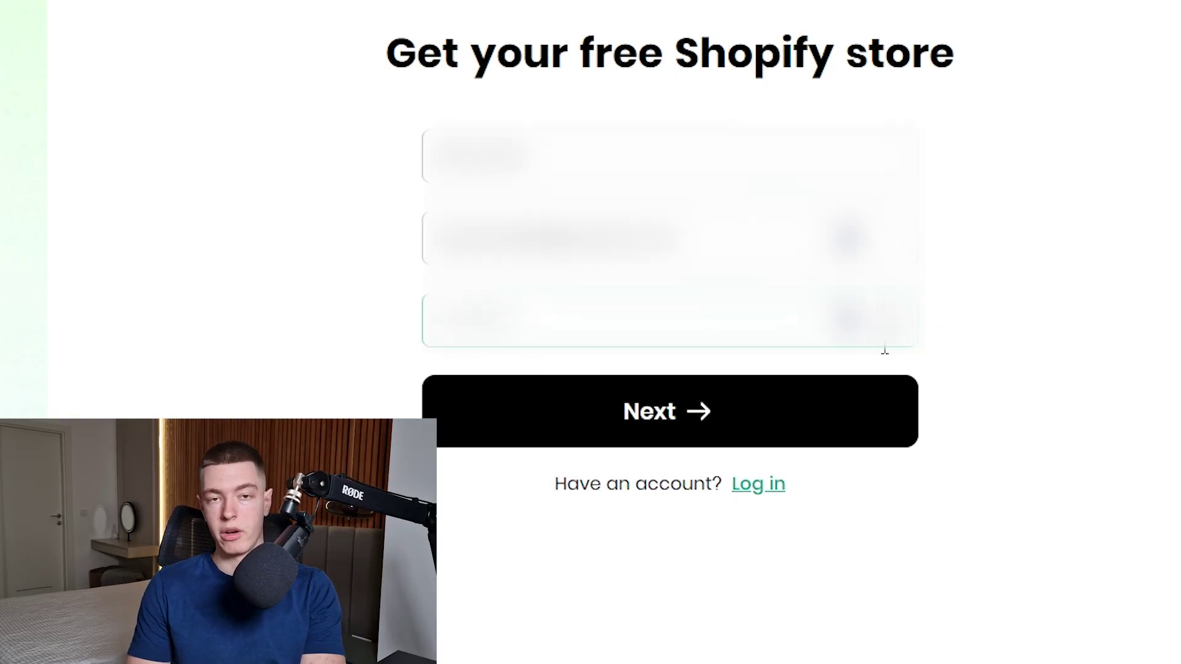
{"action": "left_click", "coordinate": [748, 409]}
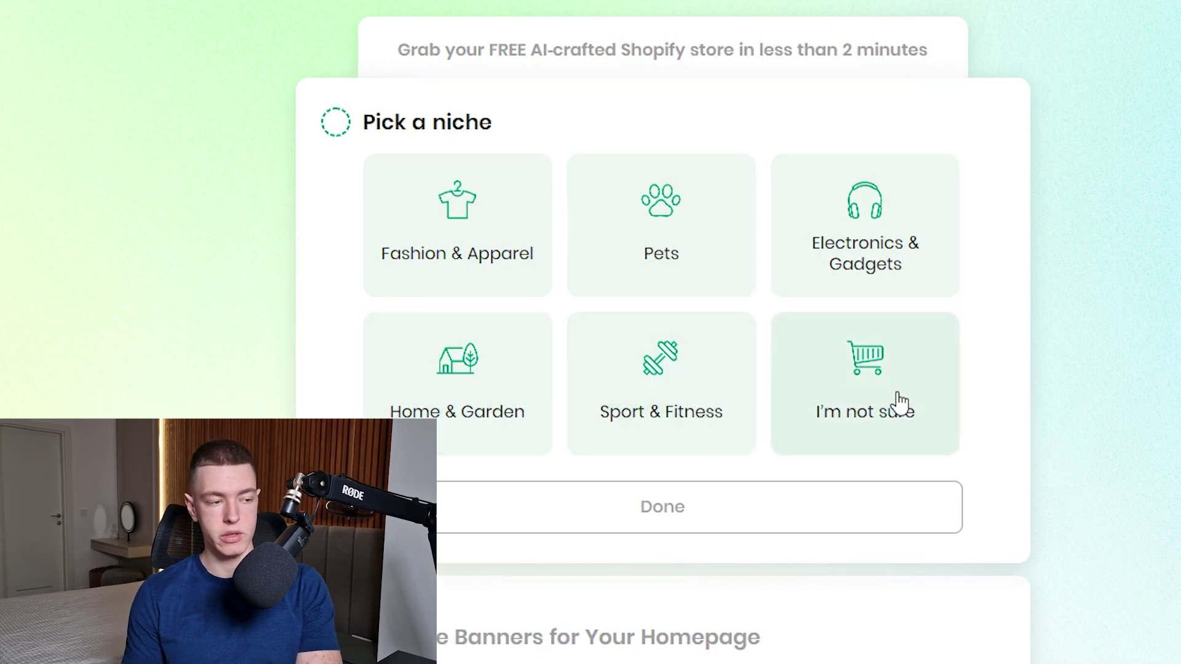
- Choose the Electronics & Gadgets niche with the warehouse and gadgets flat-lay homepage banners
{"action": "left_click", "coordinate": [922, 383]}
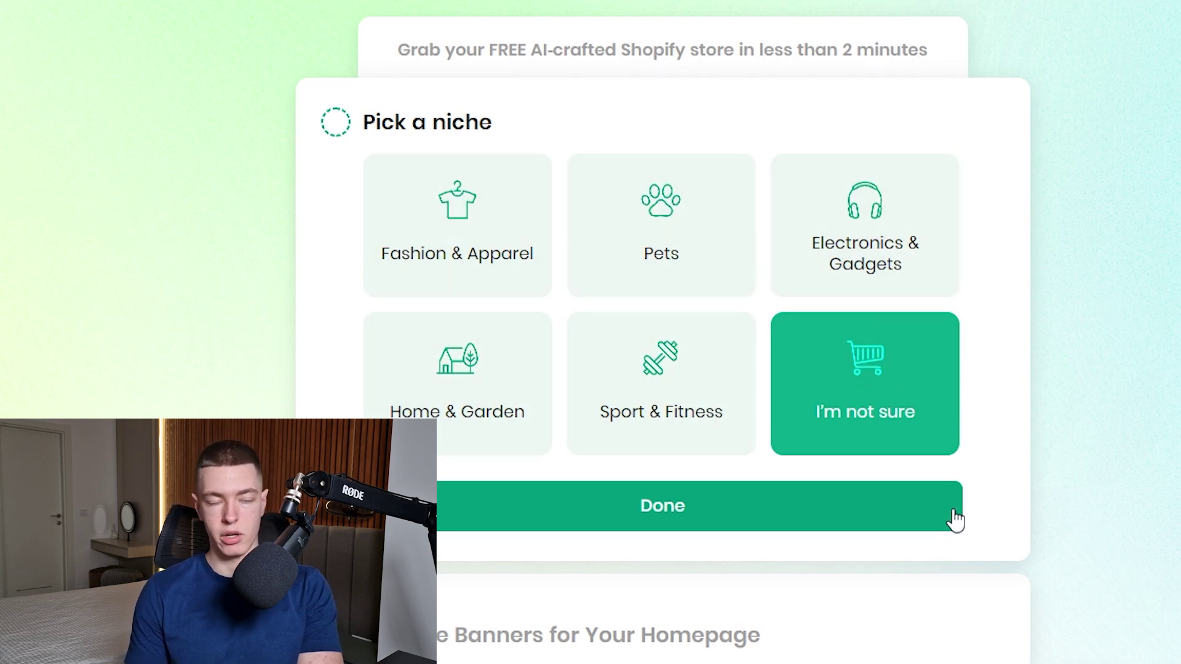
{"action": "left_click", "coordinate": [900, 219]}
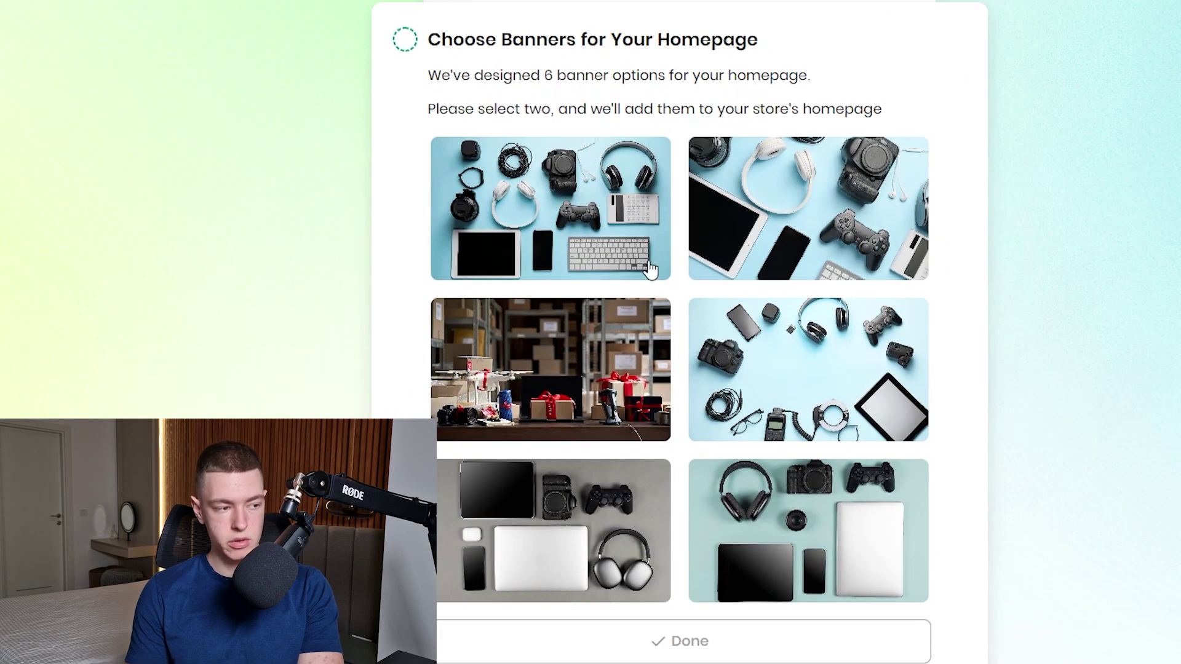
{"action": "left_click", "coordinate": [589, 378]}
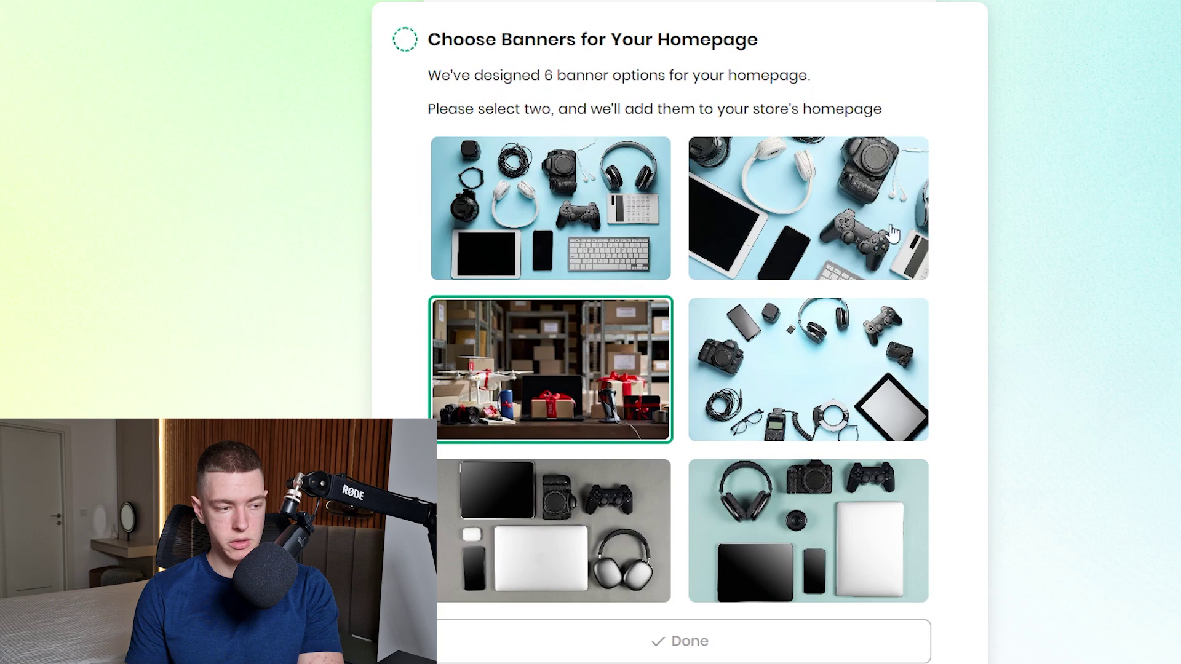
{"action": "left_click", "coordinate": [822, 226]}
{"action": "left_click", "coordinate": [731, 641]}
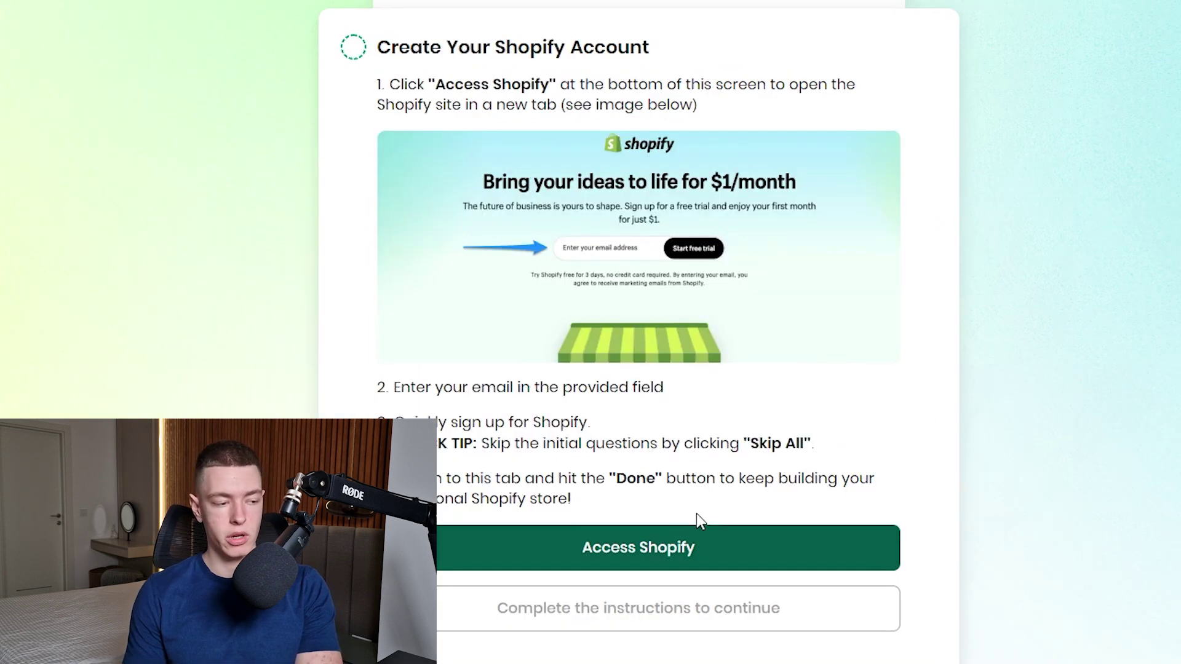
- Enter the email address on Shopify's free-trial signup page
{"action": "left_click", "coordinate": [682, 548]}
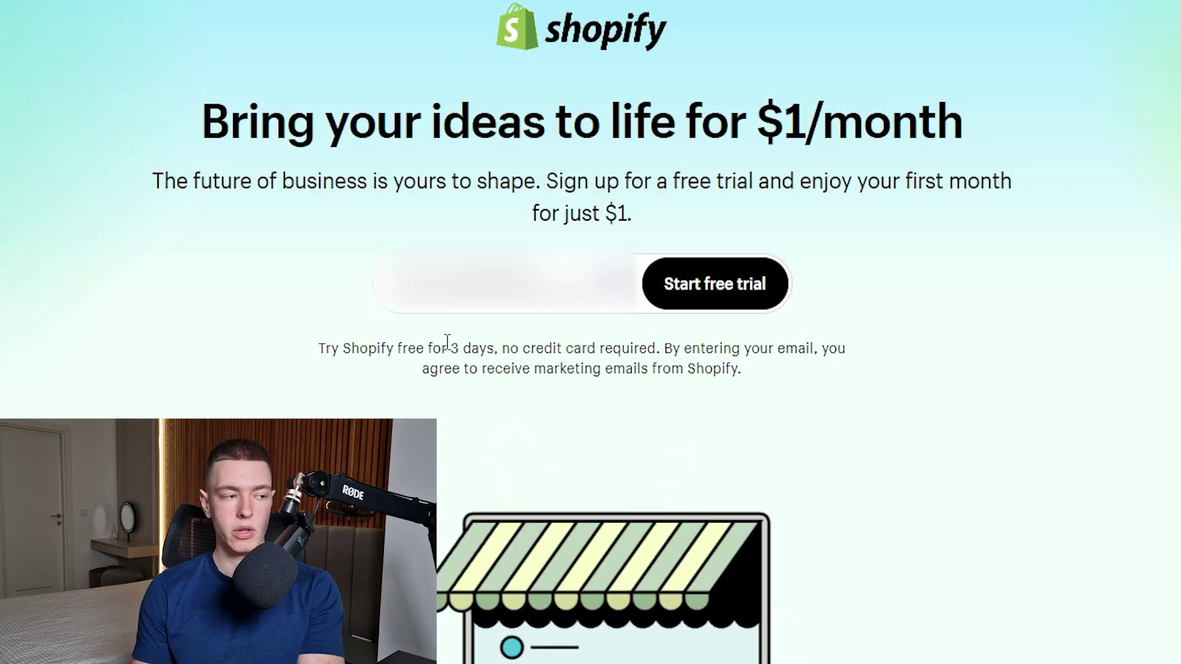
{"action": "left_click_drag", "start_coordinate": [403, 344], "coordinate": [538, 337]}
{"action": "left_click", "coordinate": [635, 252]}
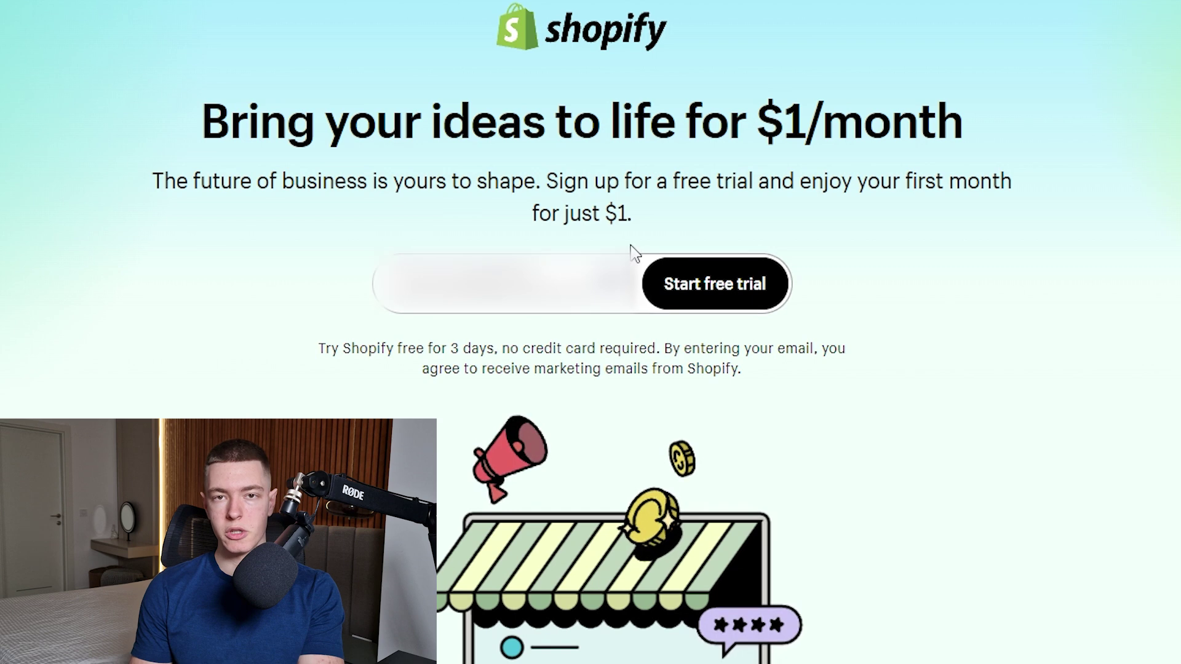
{"action": "left_click_drag", "start_coordinate": [606, 213], "coordinate": [628, 216]}
{"action": "left_click", "coordinate": [619, 217]}
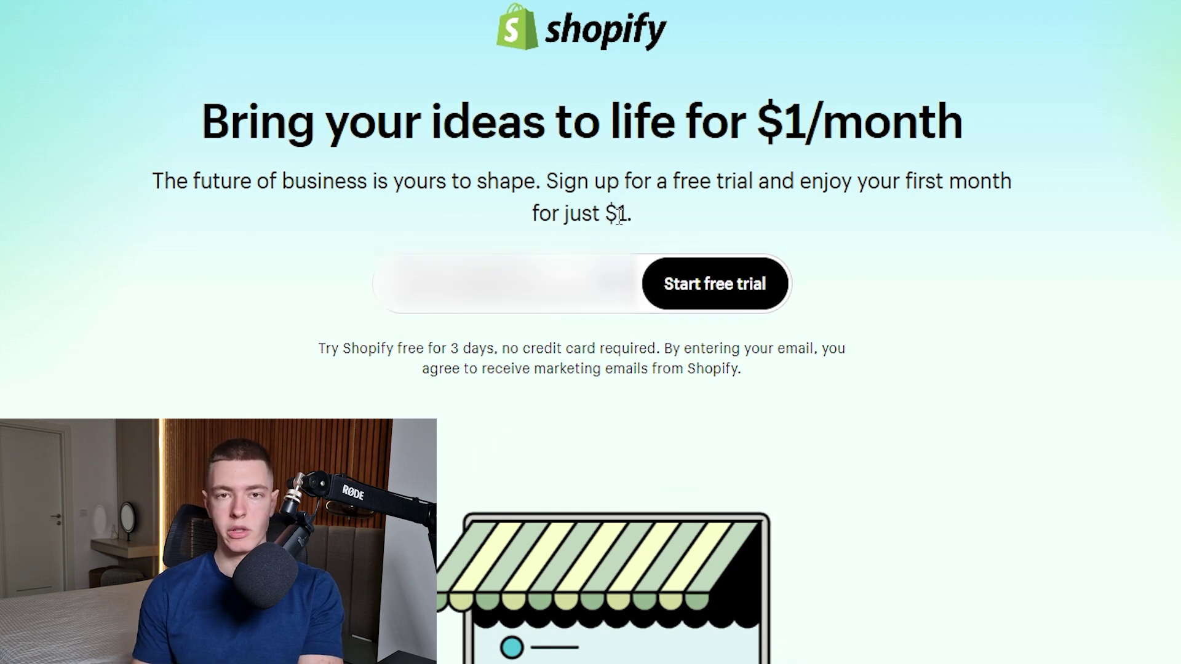
- Start the Shopify free trial, choose the business country and create the account
{"action": "left_click", "coordinate": [707, 291]}
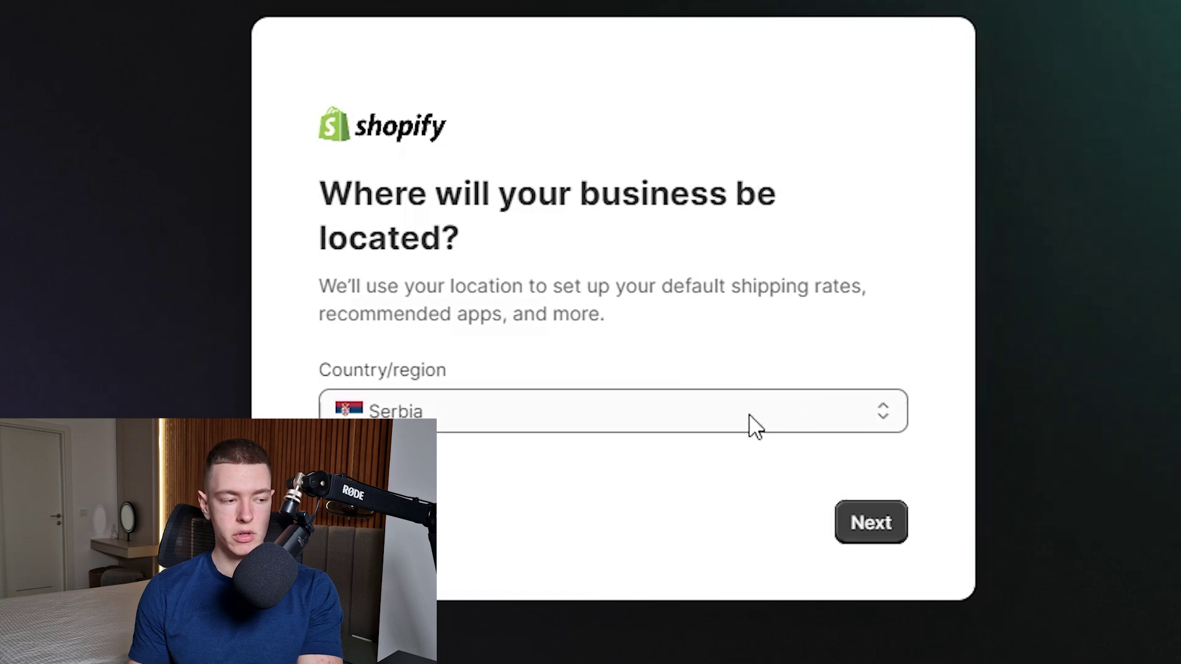
{"action": "left_click", "coordinate": [642, 409]}
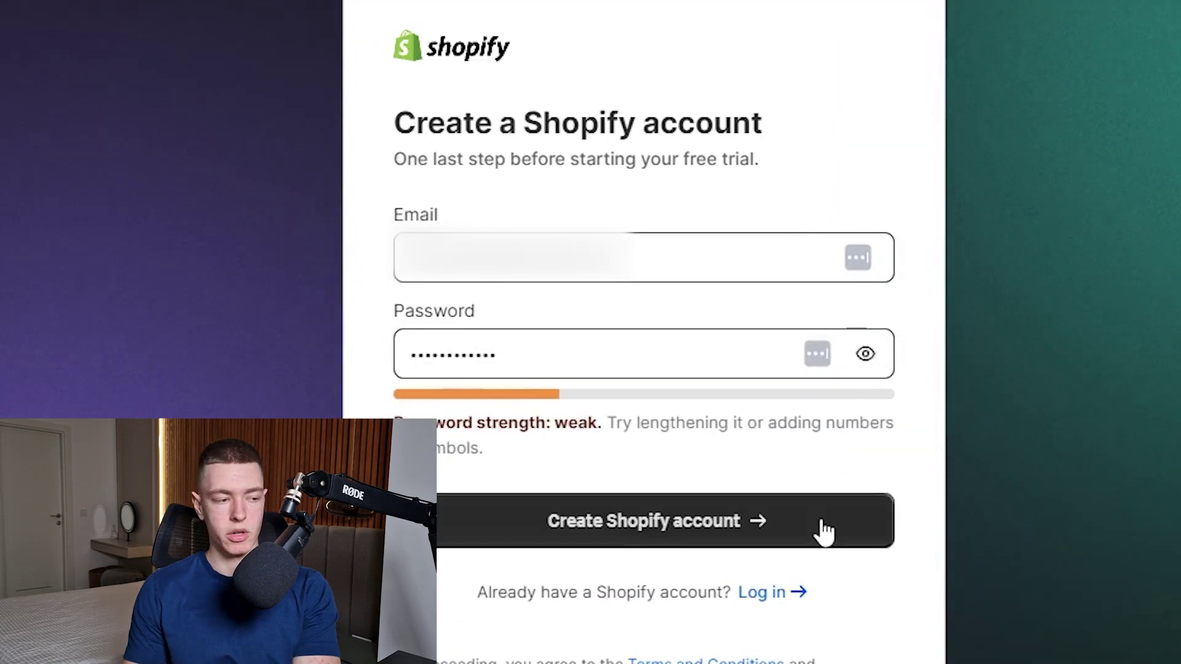
{"action": "left_click", "coordinate": [818, 527]}
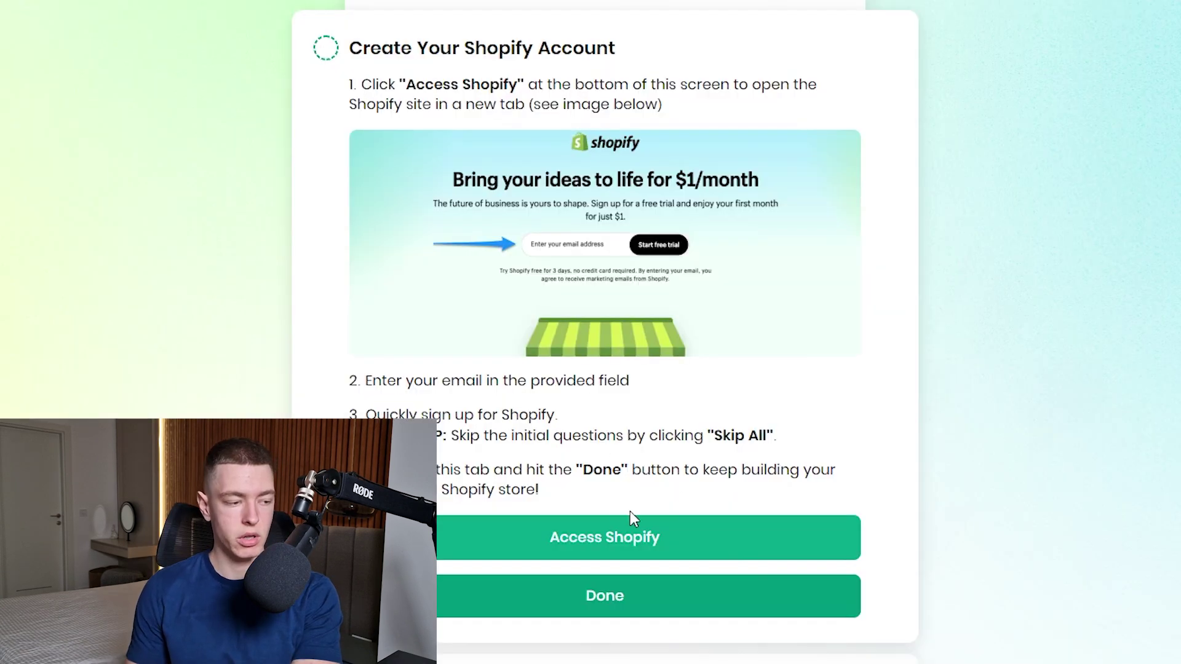
- Copy the Shopify admin URL into BuildYourStore's Store URL field and save it
{"action": "left_click", "coordinate": [639, 605]}
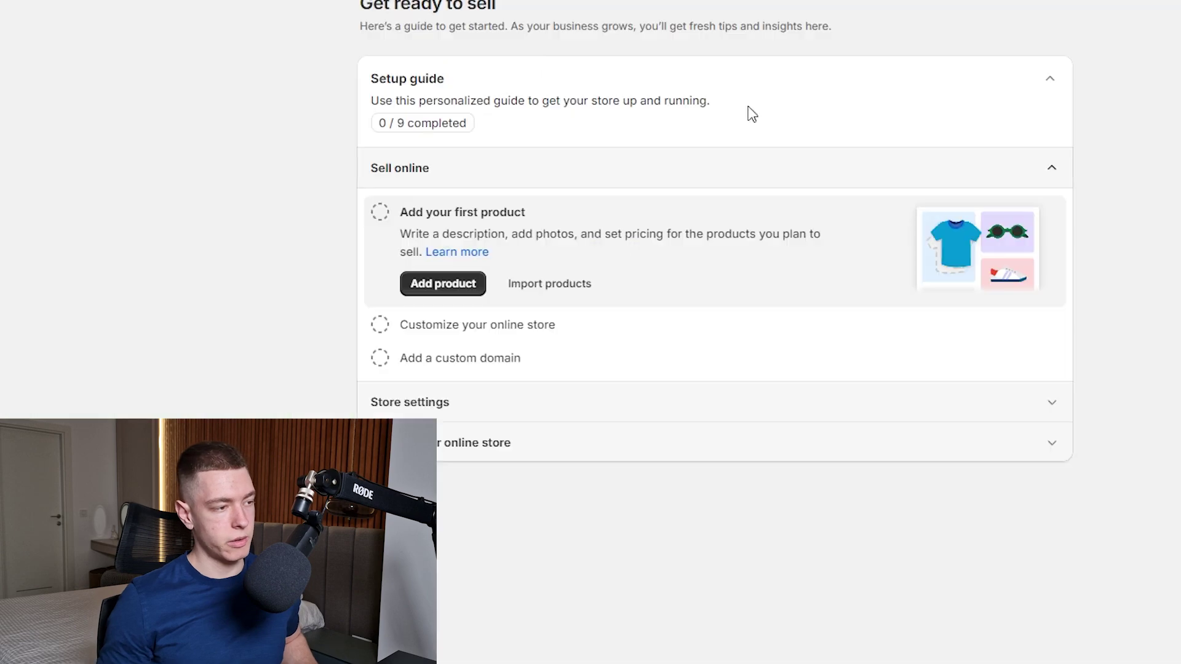
{"action": "left_click", "coordinate": [185, 49]}
{"action": "key", "text": "ctrl+c"}
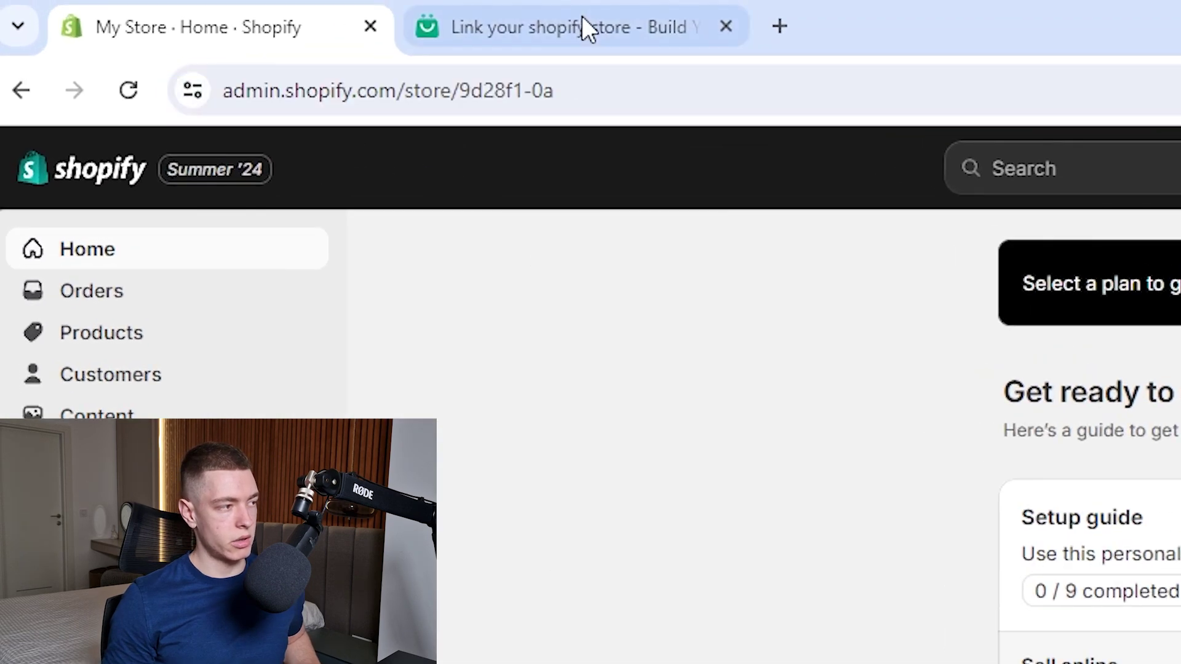
{"action": "left_click", "coordinate": [583, 27]}
{"action": "left_click", "coordinate": [646, 382]}
{"action": "key", "text": "ctrl+v"}
{"action": "left_click", "coordinate": [1008, 392]}
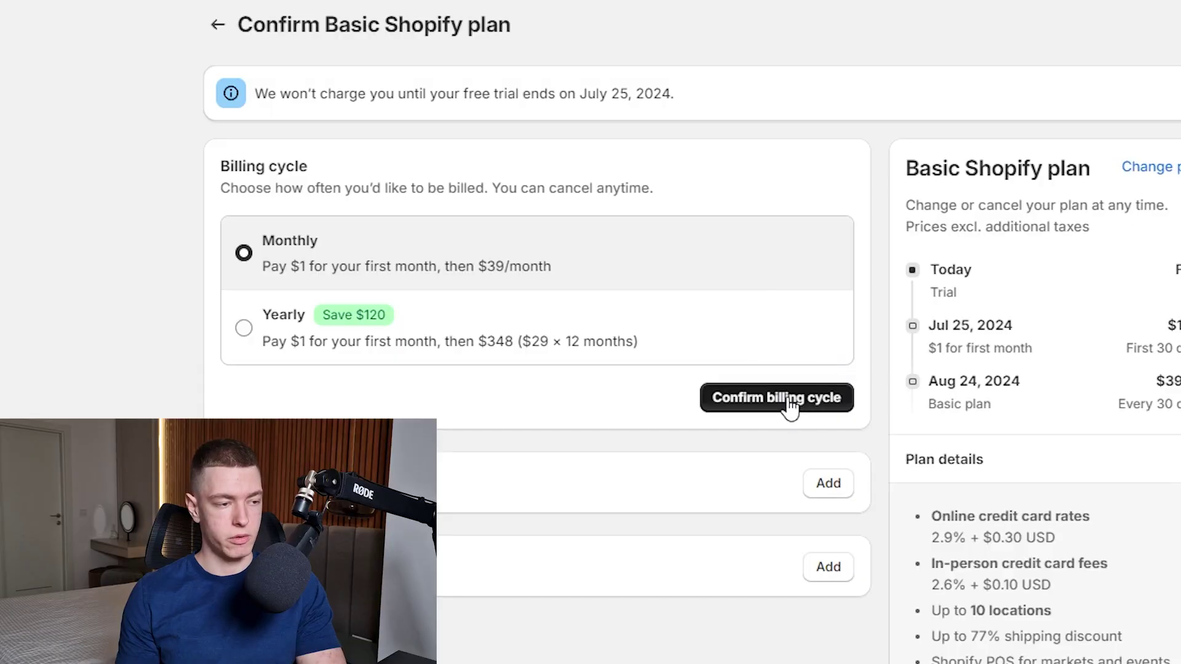
- Choose monthly billing and credit or debit card payment for the Basic plan
{"action": "left_click", "coordinate": [776, 398]}
{"action": "scroll", "coordinate": [847, 443], "scroll_direction": "down", "scroll_amount": 2}
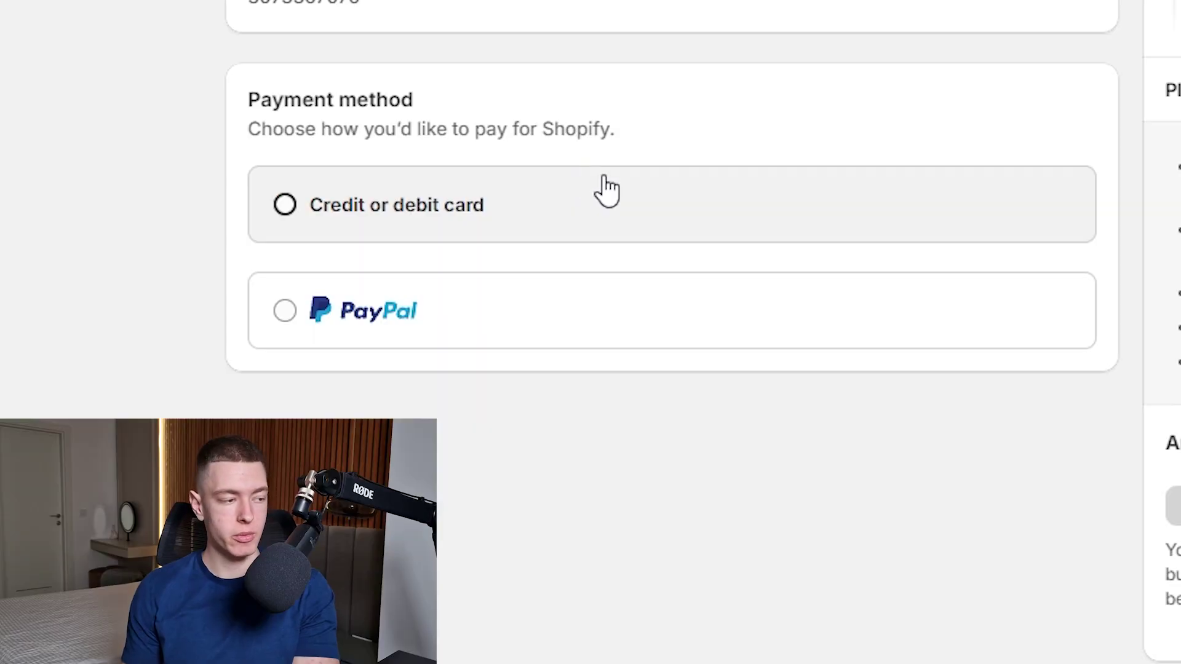
{"action": "left_click", "coordinate": [607, 190]}
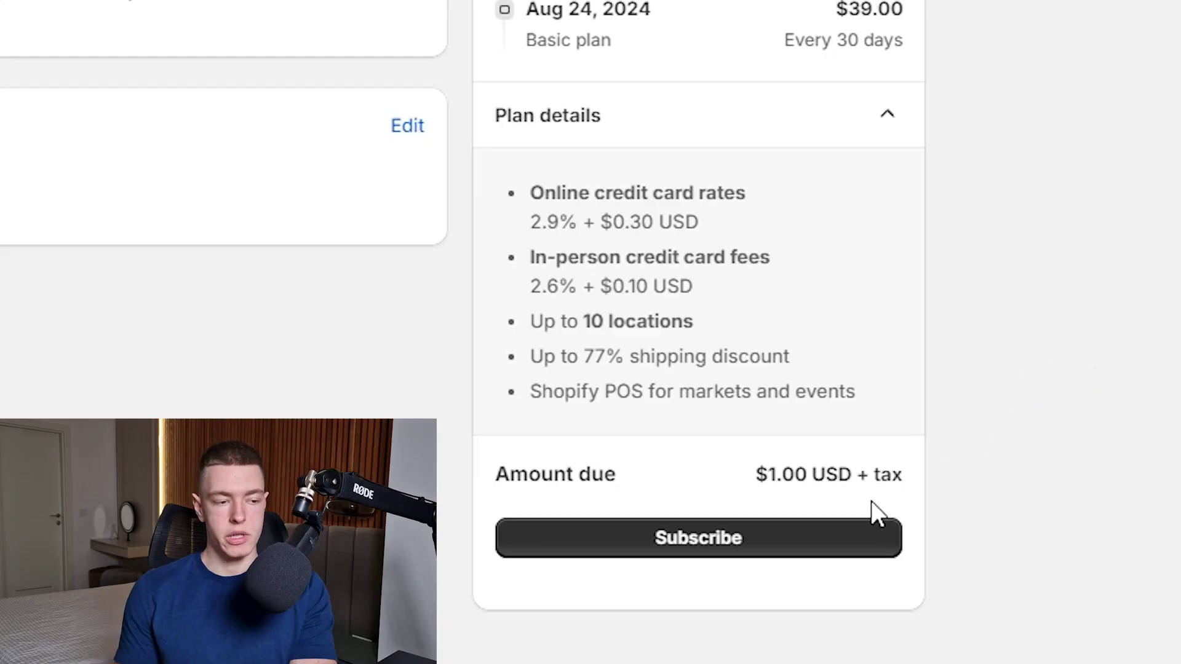
- Subscribe to Basic Shopify, install the BuildYourStore app and launch AI store customization
{"action": "left_click", "coordinate": [700, 546]}
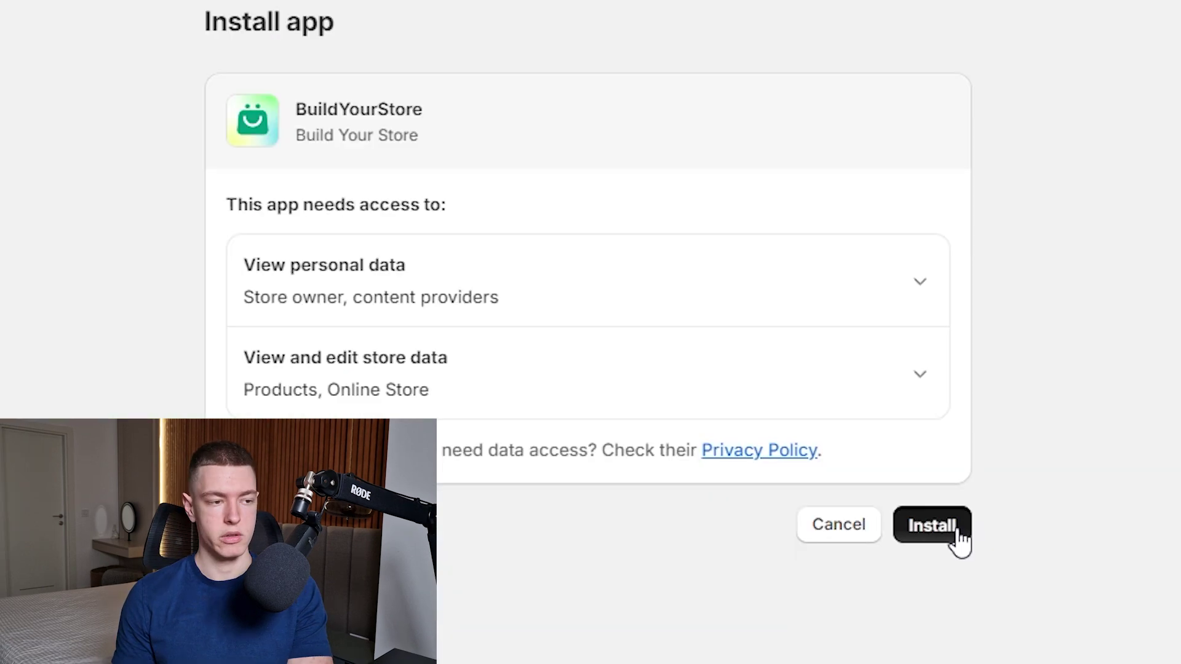
{"action": "left_click", "coordinate": [953, 533]}
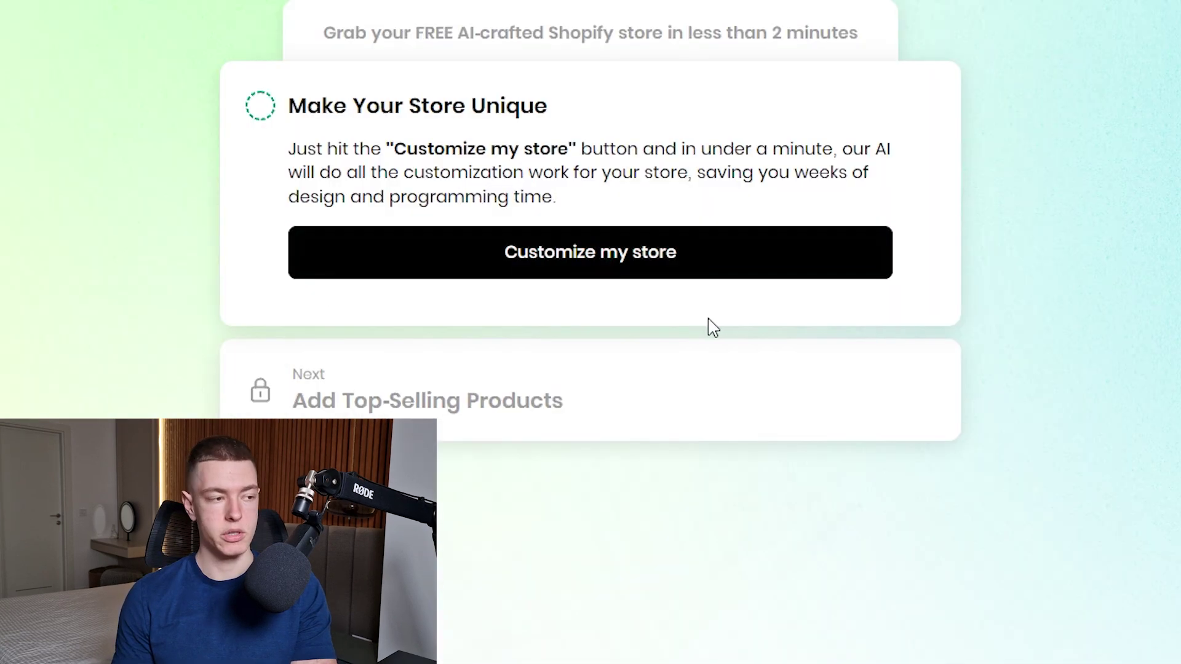
{"action": "left_click", "coordinate": [613, 260]}
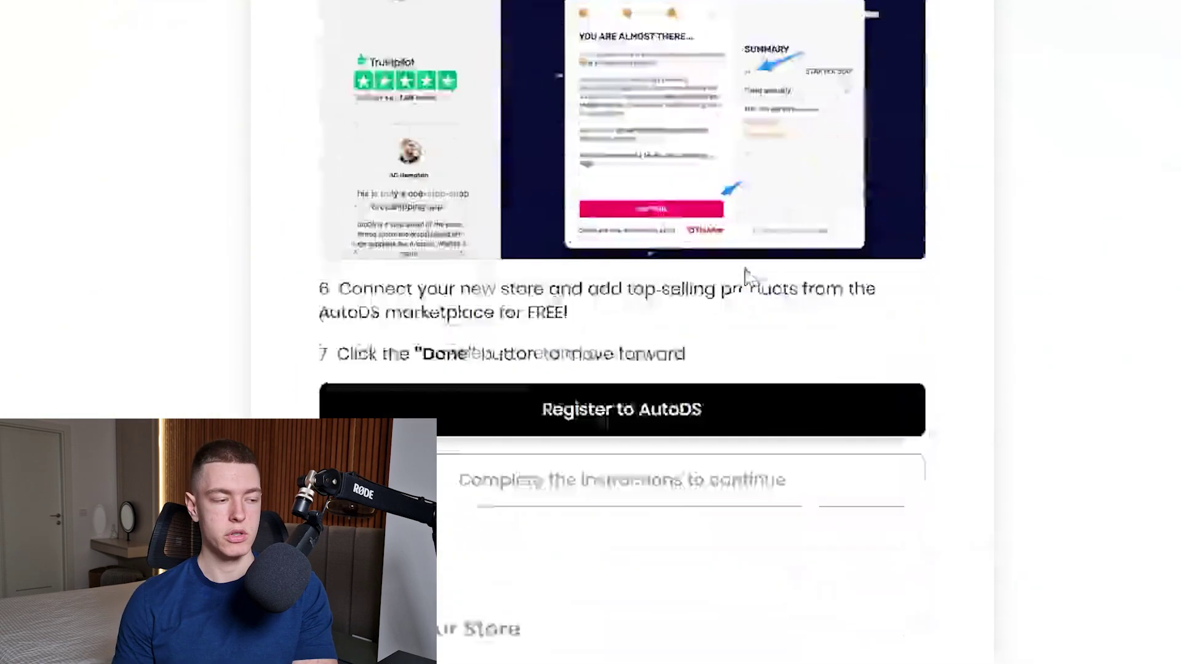
- Register with AutoDS from the instructions and complete the AutoDS step
{"action": "scroll", "coordinate": [746, 277], "scroll_direction": "down", "scroll_amount": 2}
{"action": "scroll", "coordinate": [749, 278], "scroll_direction": "up", "scroll_amount": 15}
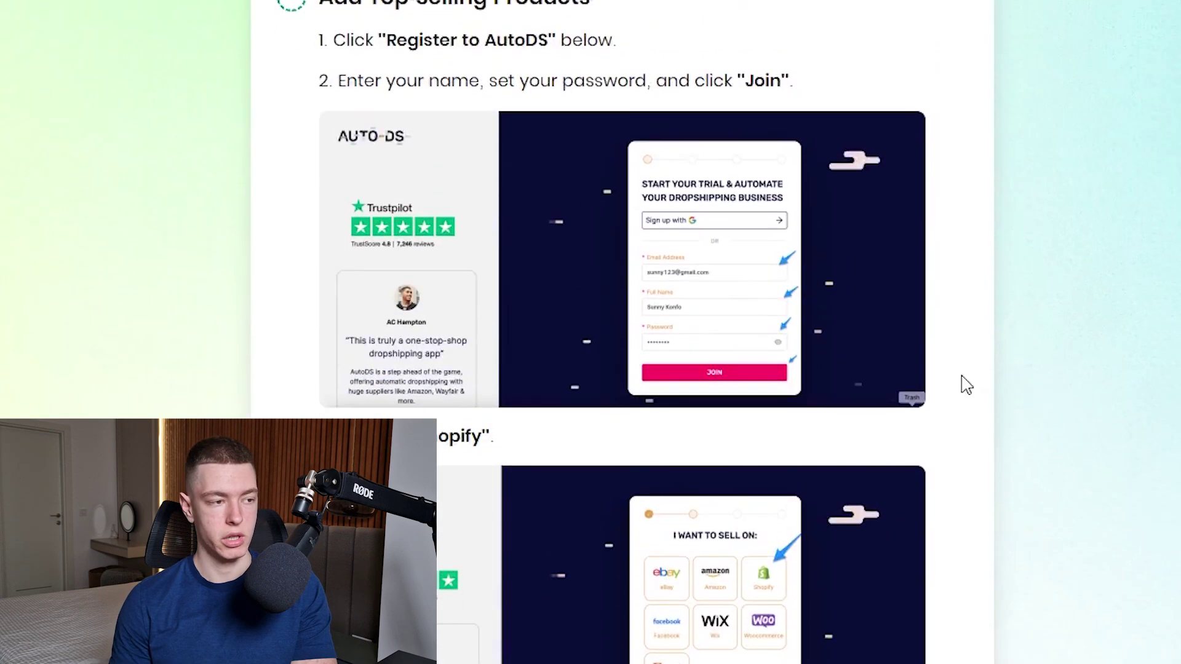
{"action": "scroll", "coordinate": [888, 357], "scroll_direction": "down", "scroll_amount": 15}
{"action": "left_click", "coordinate": [725, 591]}
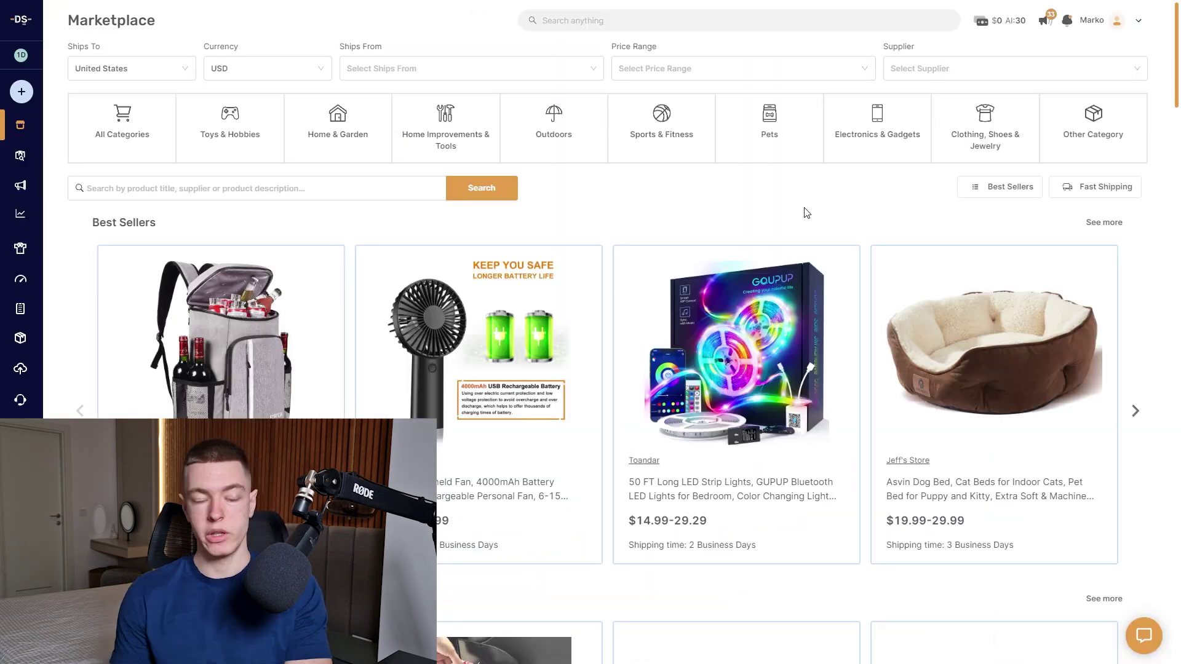
{"action": "scroll", "coordinate": [830, 246], "scroll_direction": "down", "scroll_amount": 2}
{"action": "scroll", "coordinate": [873, 308], "scroll_direction": "up", "scroll_amount": 2}
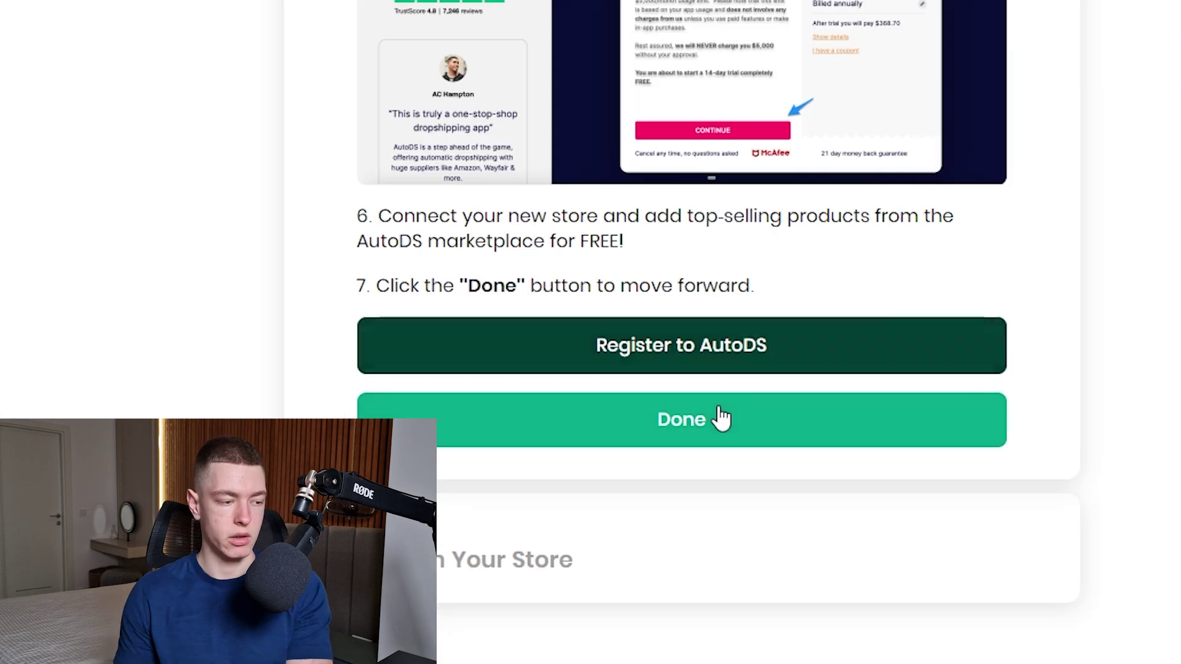
{"action": "left_click", "coordinate": [714, 409]}
- Turn off the storefront password in Shopify settings and confirm the store is published
{"action": "left_click", "coordinate": [609, 388]}
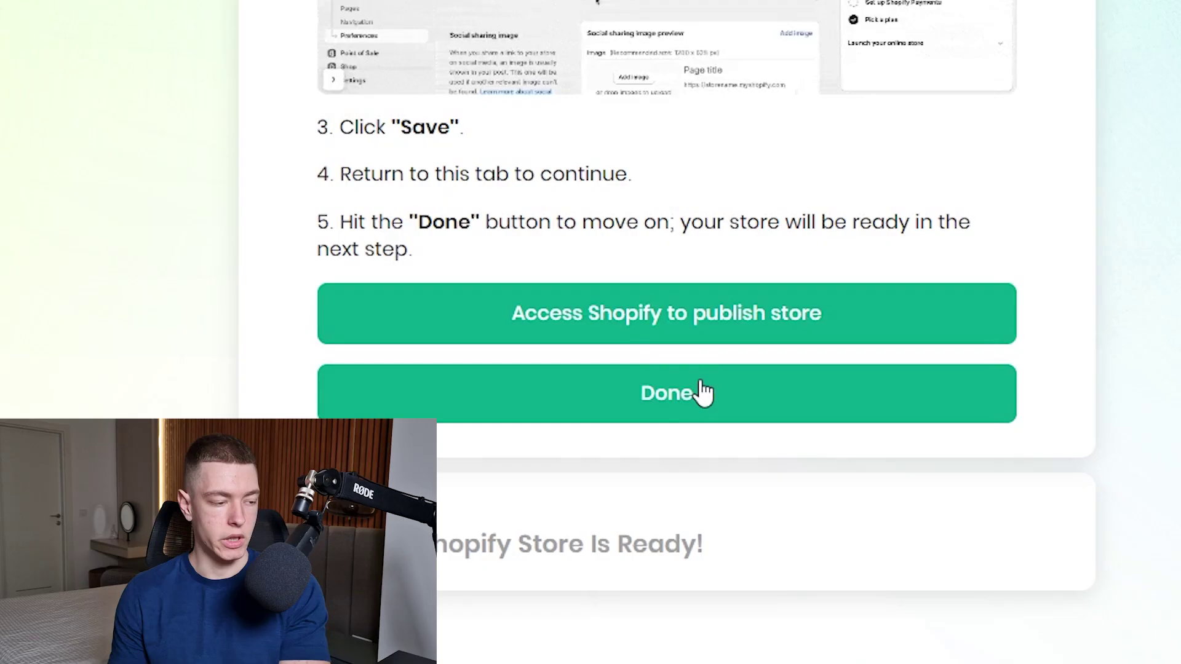
{"action": "left_click", "coordinate": [703, 392]}
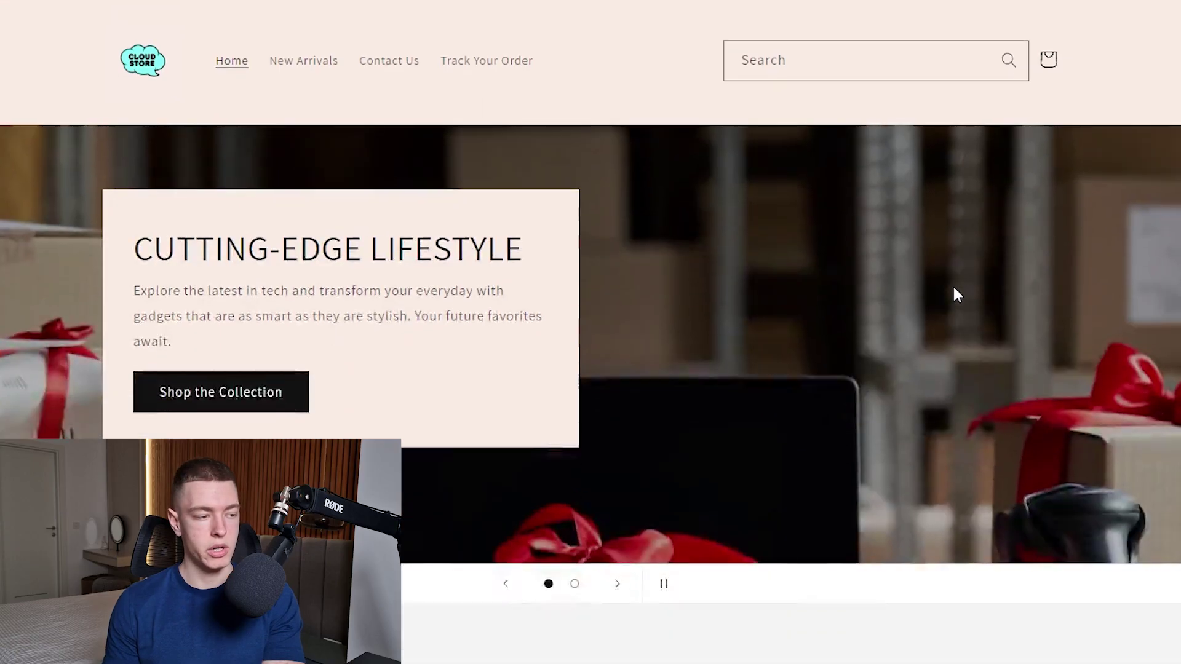
- Scroll through the live storefront home page to review its sections
{"action": "scroll", "coordinate": [954, 288], "scroll_direction": "down", "scroll_amount": 3}
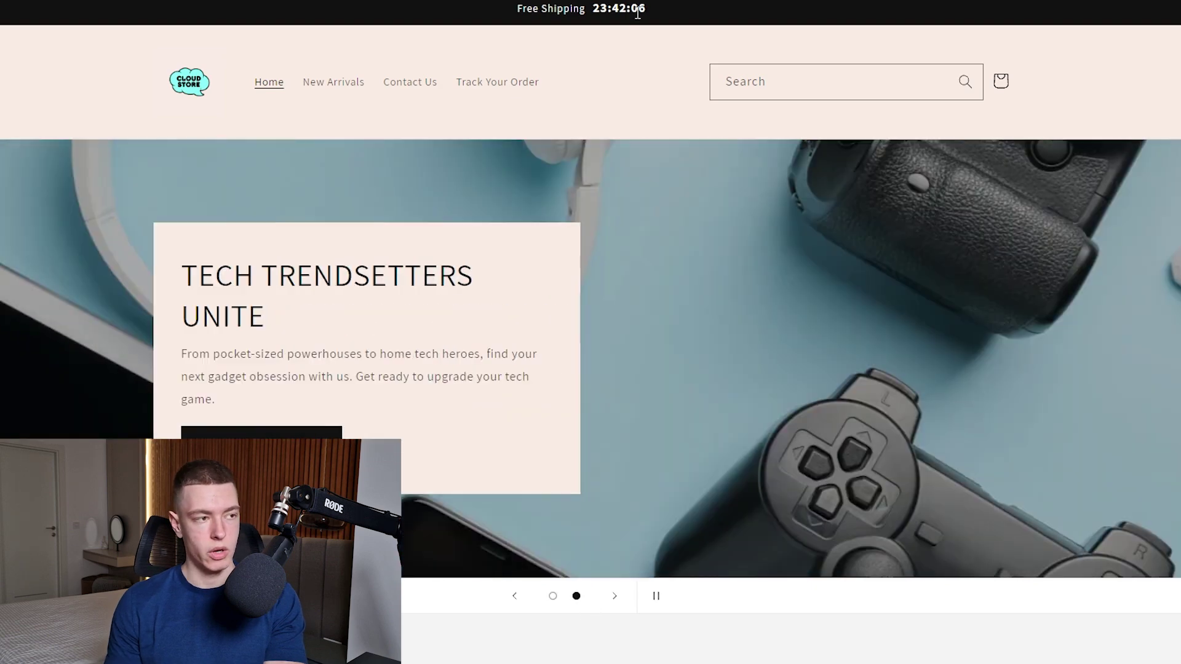
{"action": "scroll", "coordinate": [398, 97], "scroll_direction": "down", "scroll_amount": 5}
{"action": "scroll", "coordinate": [996, 280], "scroll_direction": "down", "scroll_amount": 4}
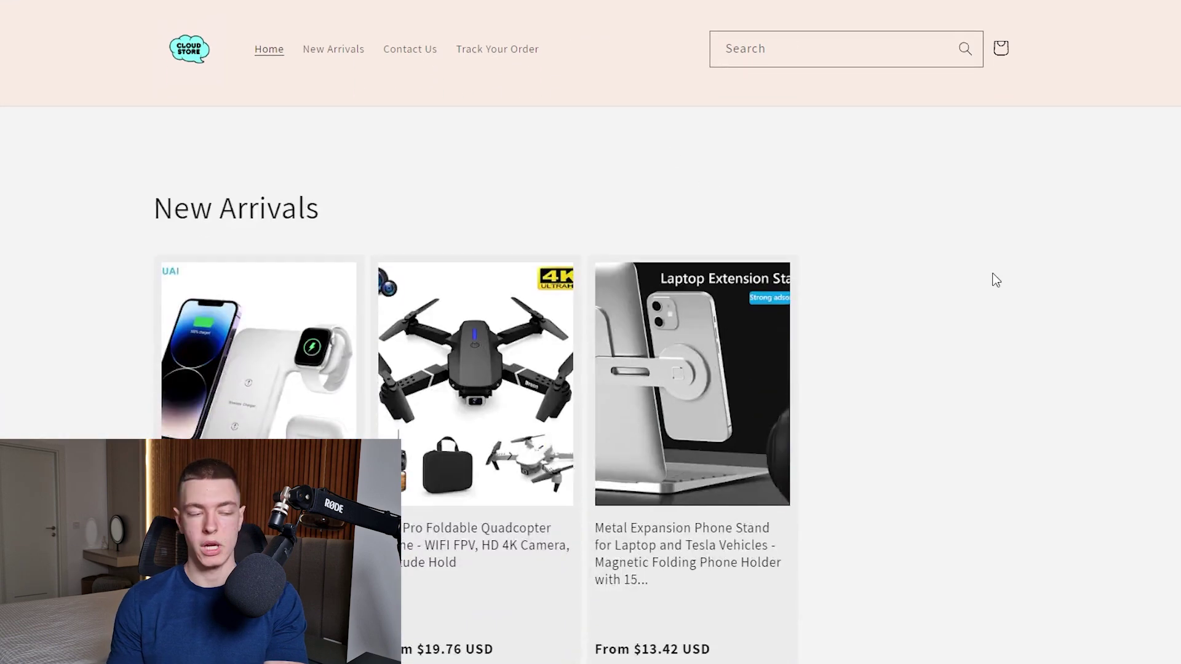
{"action": "scroll", "coordinate": [851, 394], "scroll_direction": "down", "scroll_amount": 9}
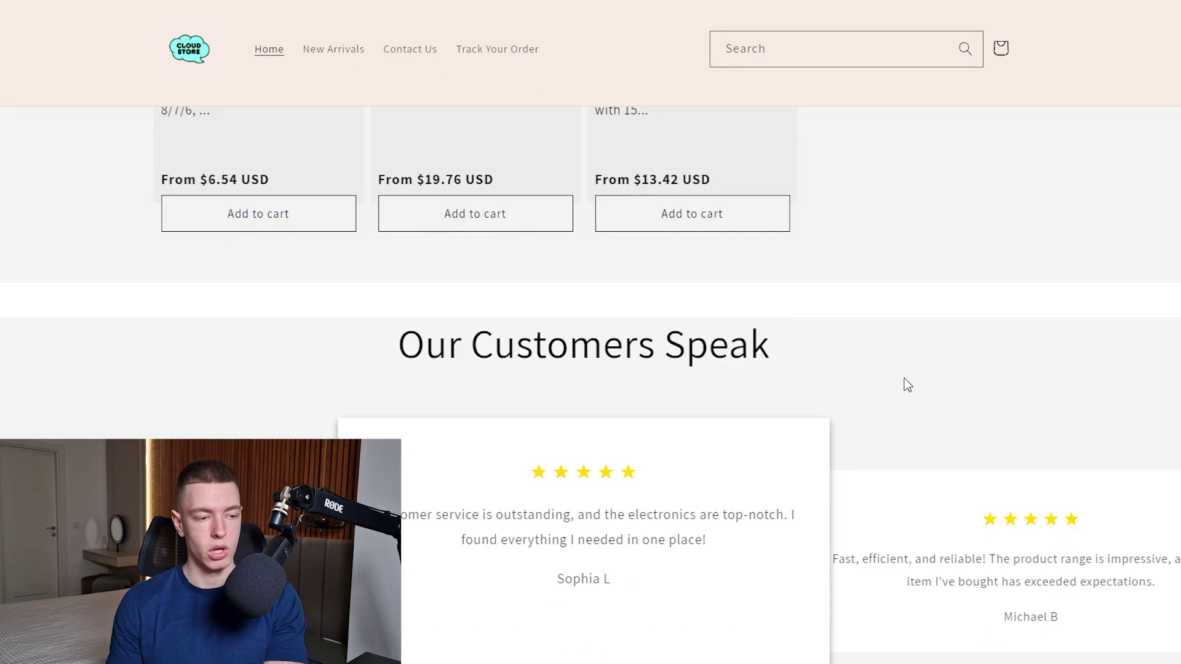
{"action": "scroll", "coordinate": [615, 406], "scroll_direction": "down", "scroll_amount": 7}
{"action": "scroll", "coordinate": [830, 431], "scroll_direction": "up", "scroll_amount": 17}
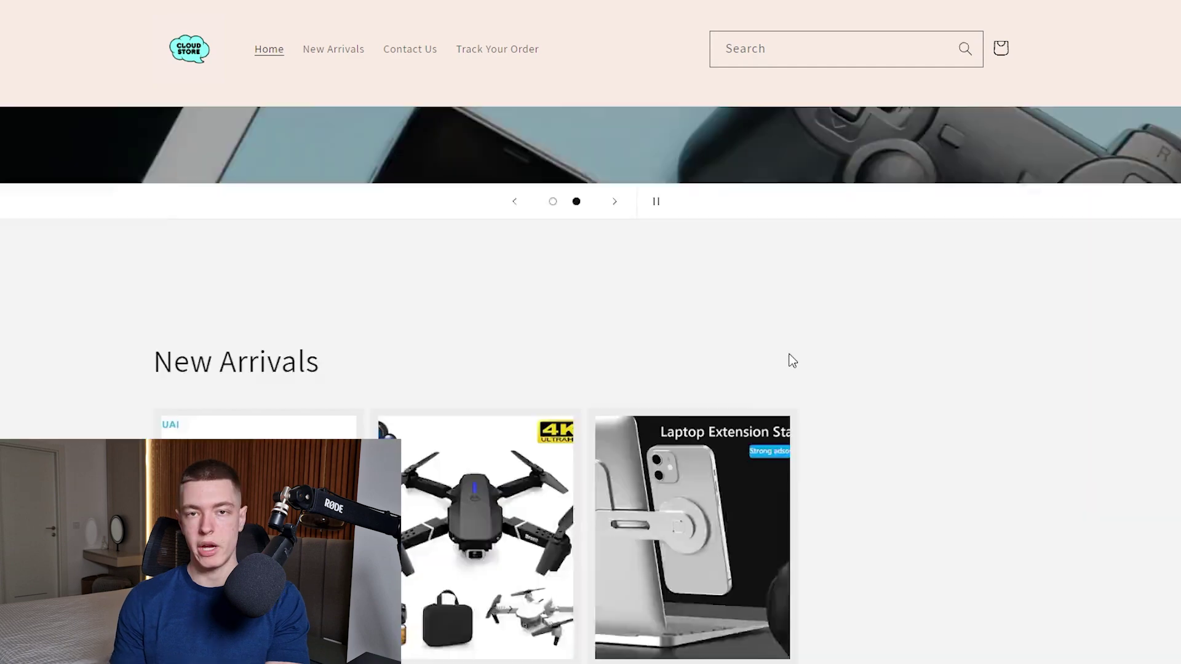
{"action": "scroll", "coordinate": [1046, 339], "scroll_direction": "down", "scroll_amount": 5}
{"action": "scroll", "coordinate": [1052, 370], "scroll_direction": "down", "scroll_amount": 5}
{"action": "scroll", "coordinate": [1072, 480], "scroll_direction": "up", "scroll_amount": 20}
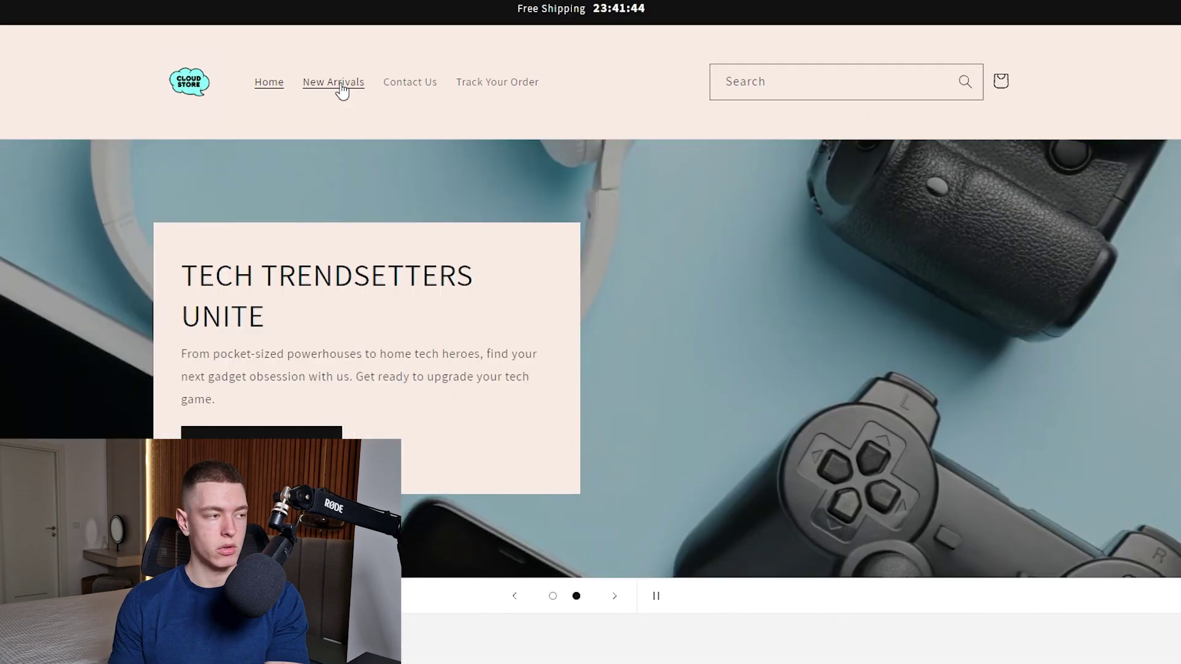
{"action": "scroll", "coordinate": [553, 246], "scroll_direction": "down", "scroll_amount": 9}
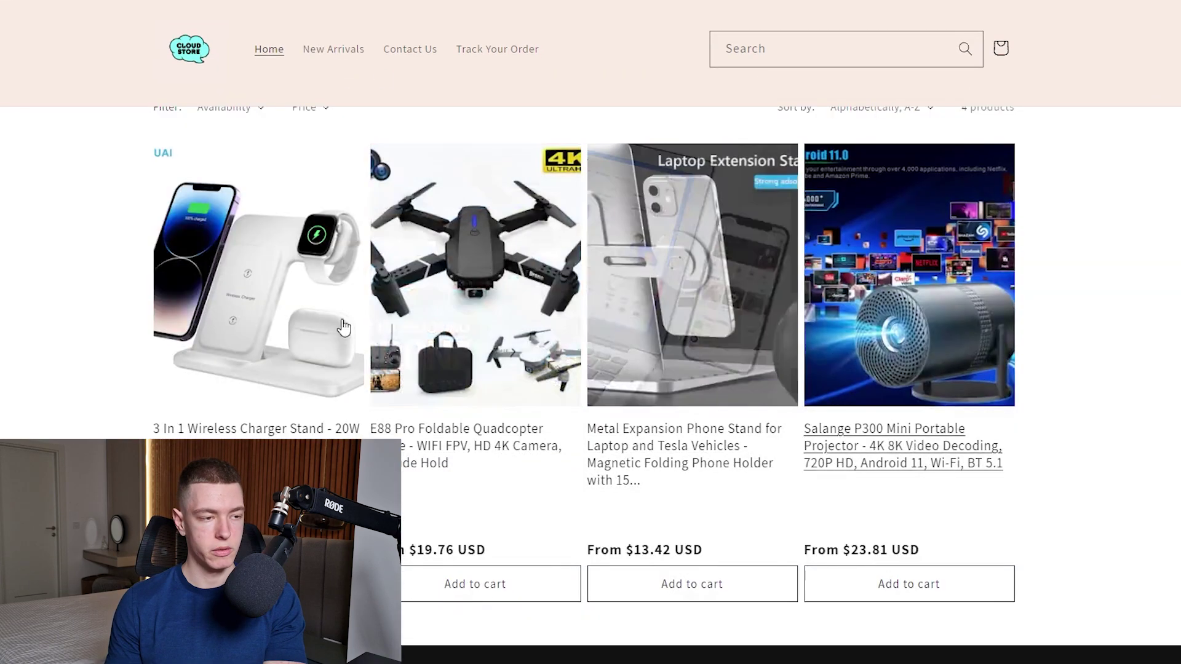
{"action": "scroll", "coordinate": [839, 351], "scroll_direction": "up", "scroll_amount": 1}
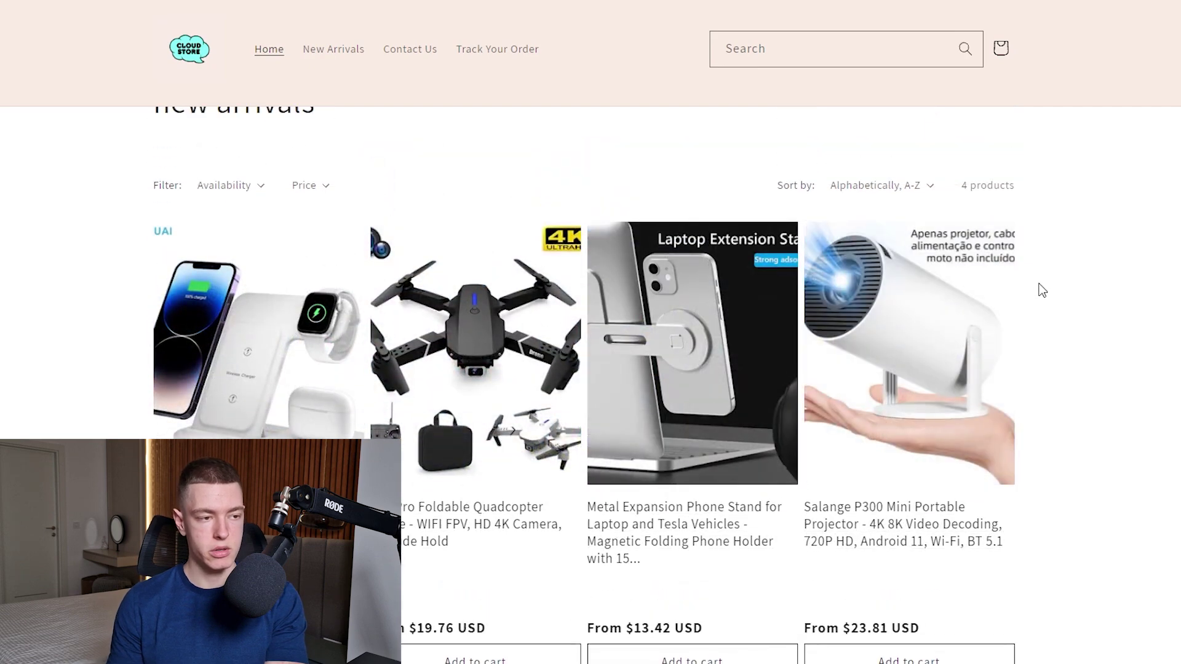
- Open the Salange P300 projector page and check its Color and Plug Type options
{"action": "left_click", "coordinate": [863, 274]}
{"action": "left_click_drag", "start_coordinate": [756, 286], "coordinate": [951, 306]}
{"action": "left_click", "coordinate": [866, 445]}
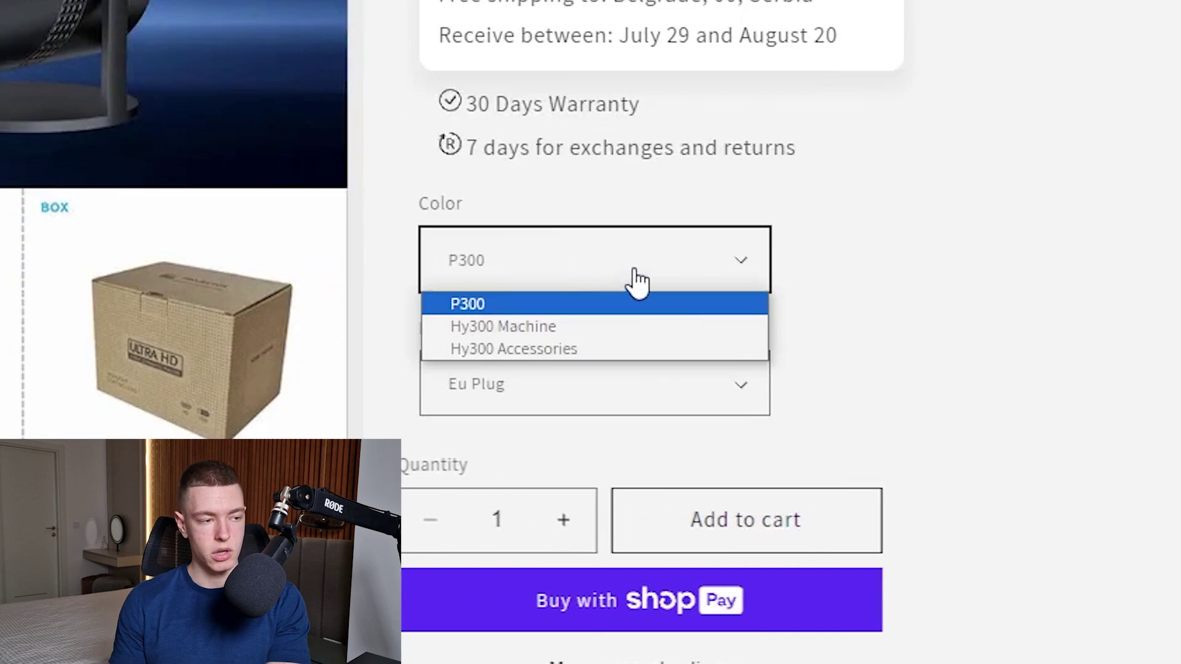
{"action": "scroll", "coordinate": [638, 282], "scroll_direction": "up", "scroll_amount": 2}
{"action": "left_click", "coordinate": [757, 414]}
{"action": "left_click", "coordinate": [730, 509]}
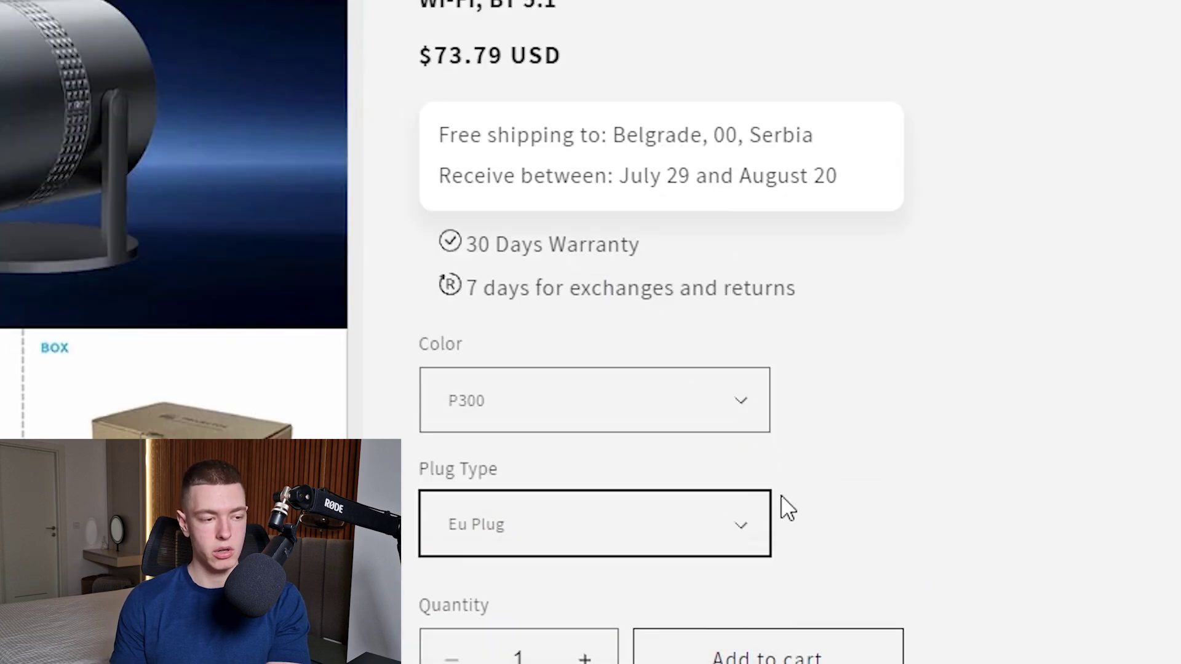
- Scroll through the rest of the projector's product page
{"action": "scroll", "coordinate": [943, 400], "scroll_direction": "down", "scroll_amount": 4}
{"action": "scroll", "coordinate": [950, 389], "scroll_direction": "down", "scroll_amount": 2}
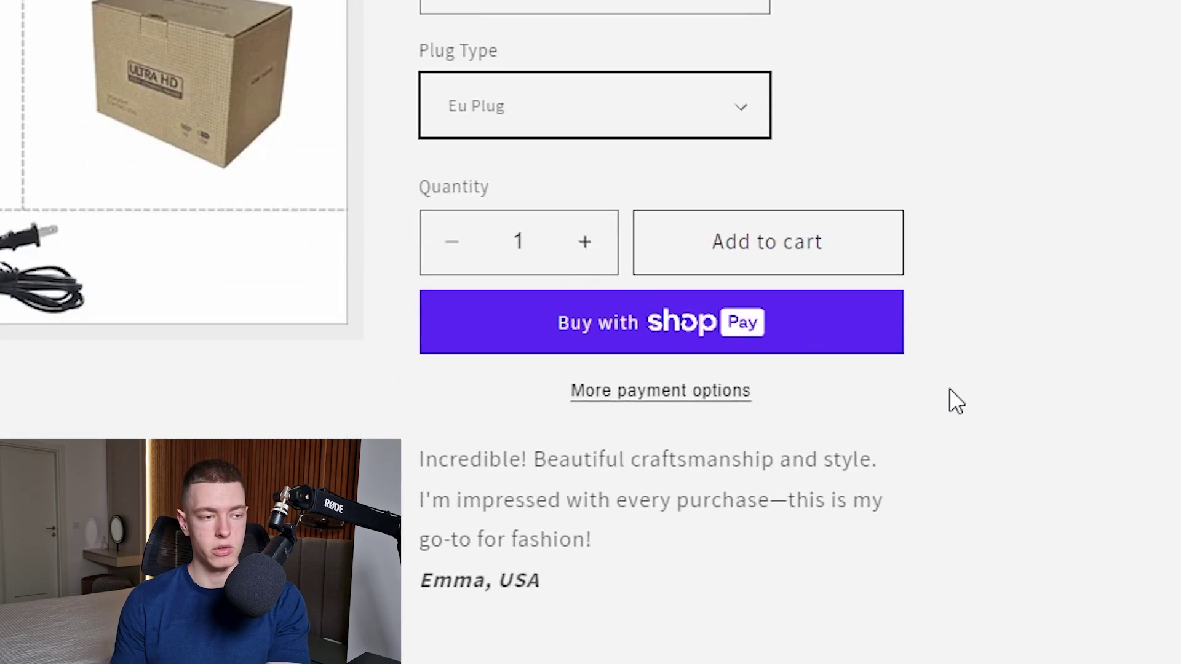
{"action": "scroll", "coordinate": [949, 388], "scroll_direction": "down", "scroll_amount": 10}
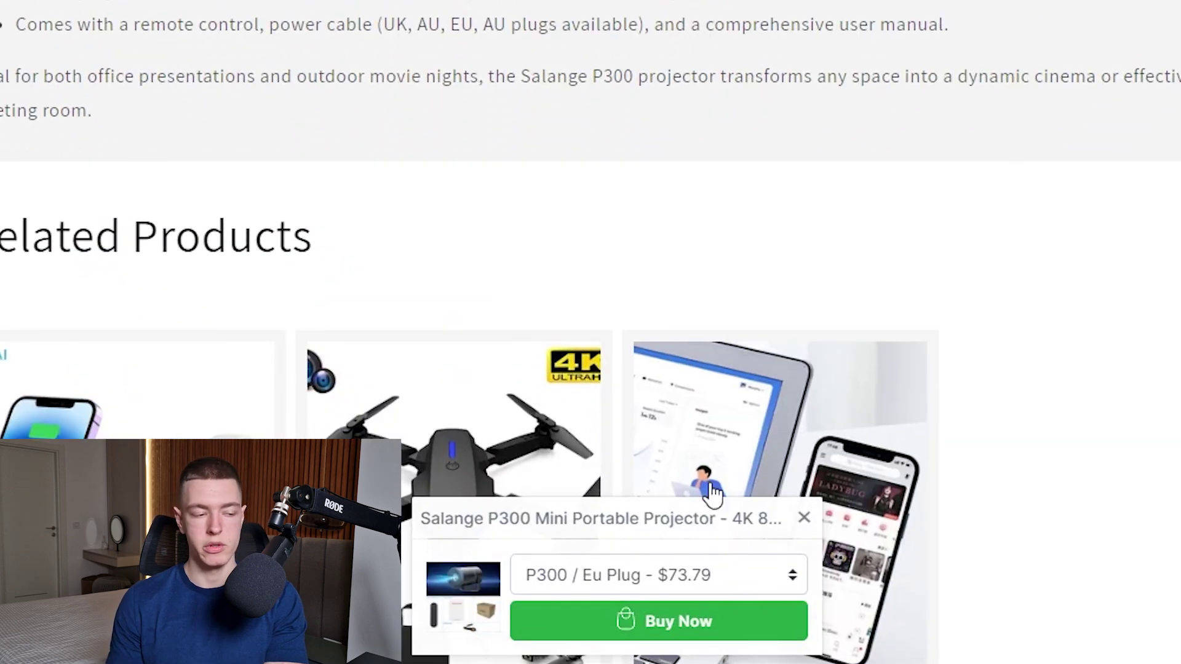
{"action": "scroll", "coordinate": [869, 390], "scroll_direction": "down", "scroll_amount": 6}
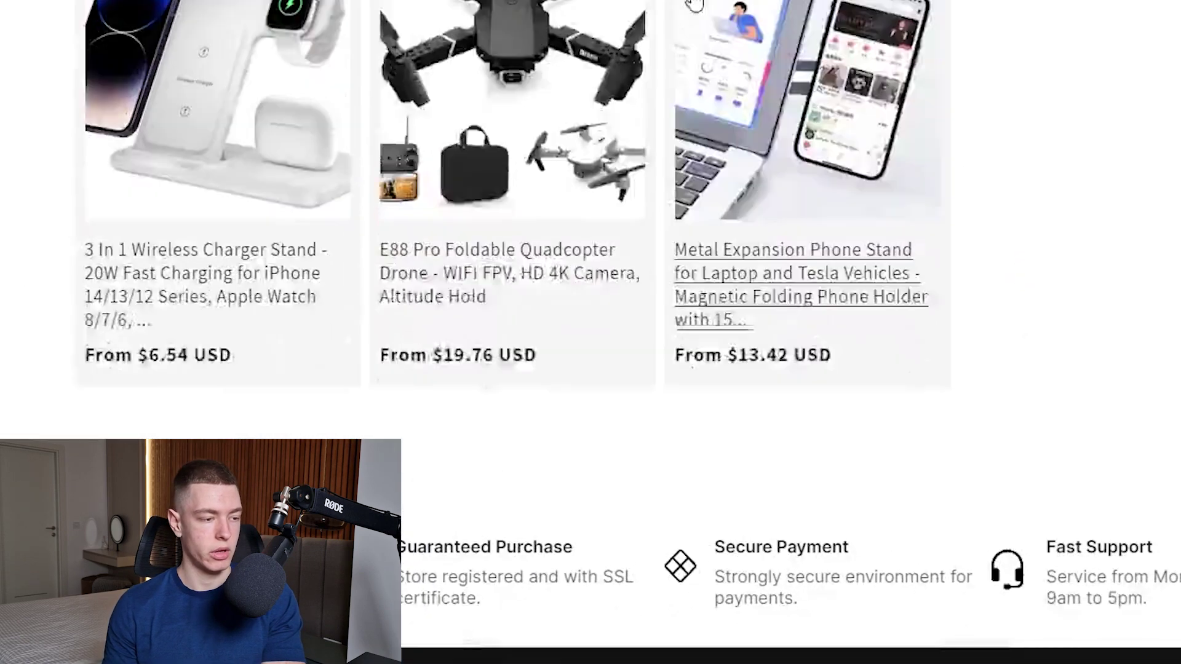
{"action": "scroll", "coordinate": [590, 517], "scroll_direction": "up", "scroll_amount": 3}
{"action": "scroll", "coordinate": [589, 516], "scroll_direction": "down", "scroll_amount": 3}
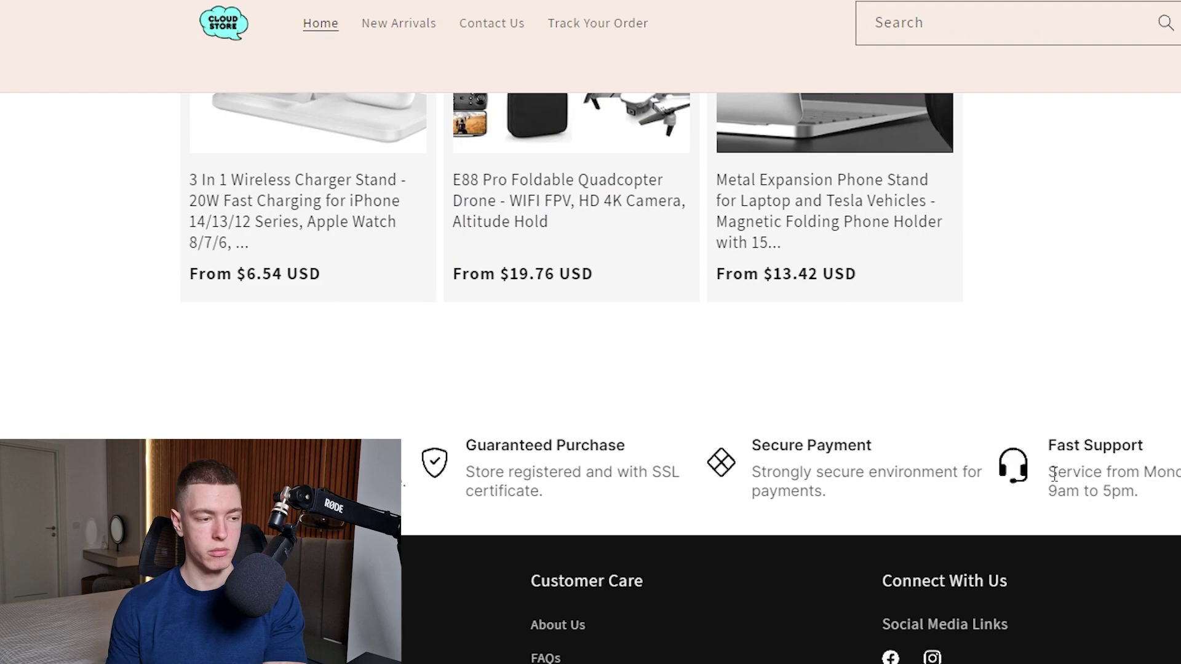
{"action": "scroll", "coordinate": [601, 566], "scroll_direction": "down", "scroll_amount": 3}
{"action": "scroll", "coordinate": [601, 566], "scroll_direction": "up", "scroll_amount": 10}
{"action": "scroll", "coordinate": [1111, 347], "scroll_direction": "down", "scroll_amount": 1}
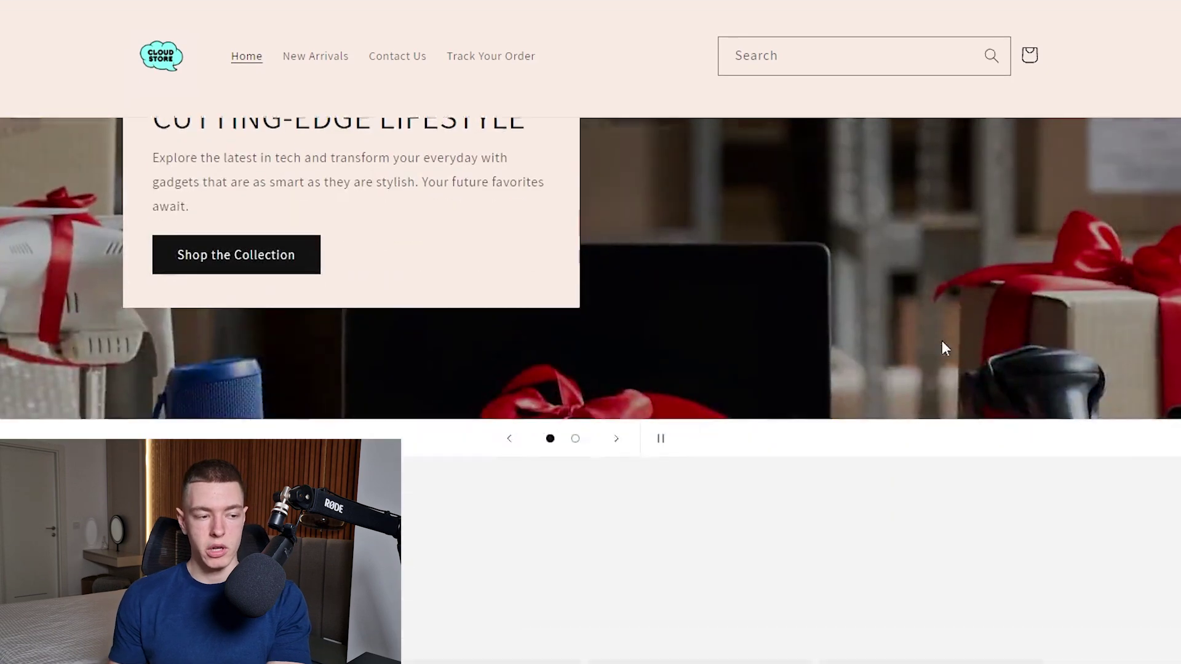
{"action": "scroll", "coordinate": [946, 349], "scroll_direction": "down", "scroll_amount": 3}
{"action": "scroll", "coordinate": [1123, 422], "scroll_direction": "up", "scroll_amount": 7}
{"action": "scroll", "coordinate": [1002, 364], "scroll_direction": "down", "scroll_amount": 8}
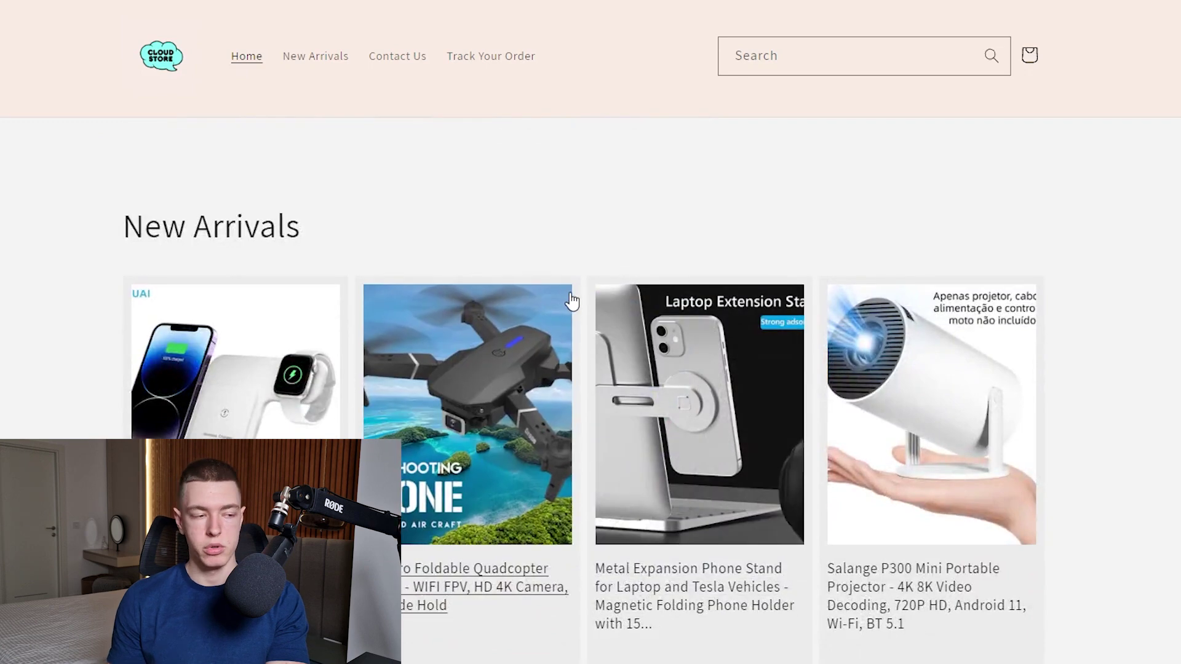
{"action": "scroll", "coordinate": [572, 301], "scroll_direction": "up", "scroll_amount": 8}
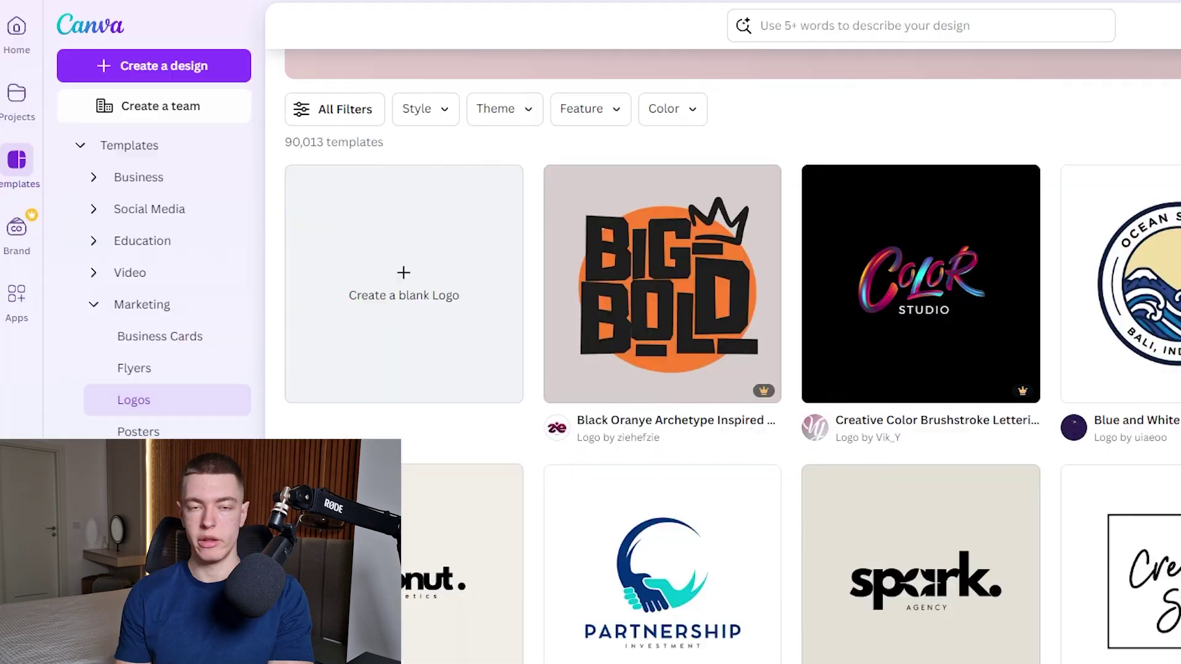
- Pick the coconut cosmetics template from Canva's Logos and customize it
{"action": "scroll", "coordinate": [733, 356], "scroll_direction": "down", "scroll_amount": 1}
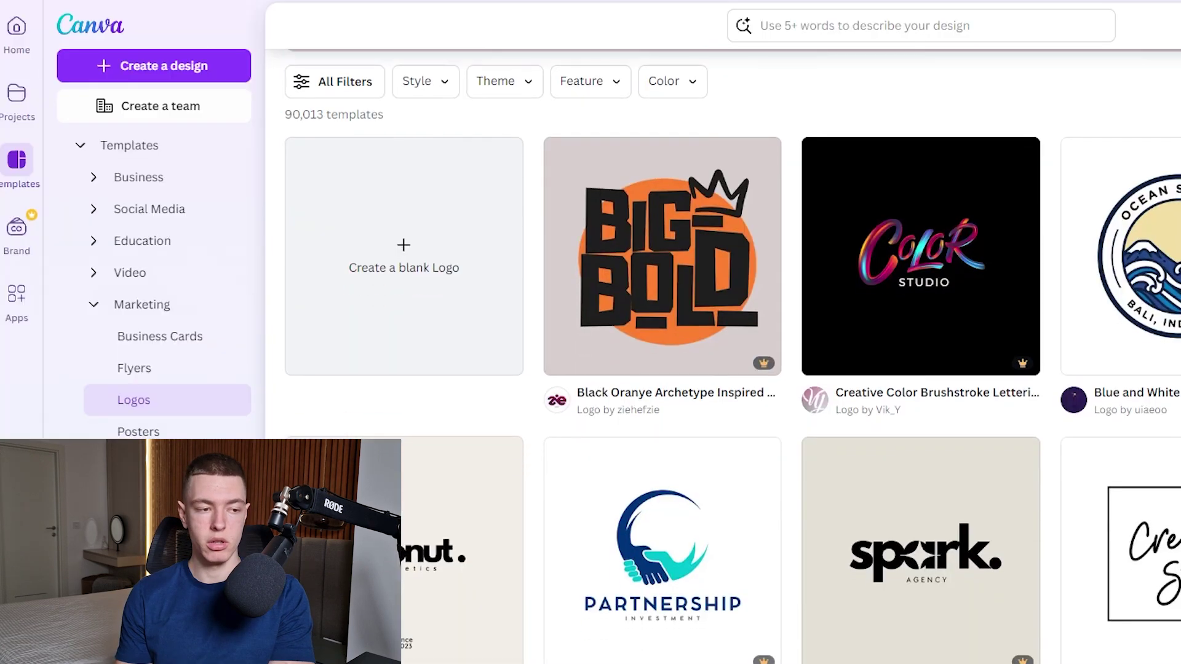
{"action": "scroll", "coordinate": [732, 357], "scroll_direction": "down", "scroll_amount": 1}
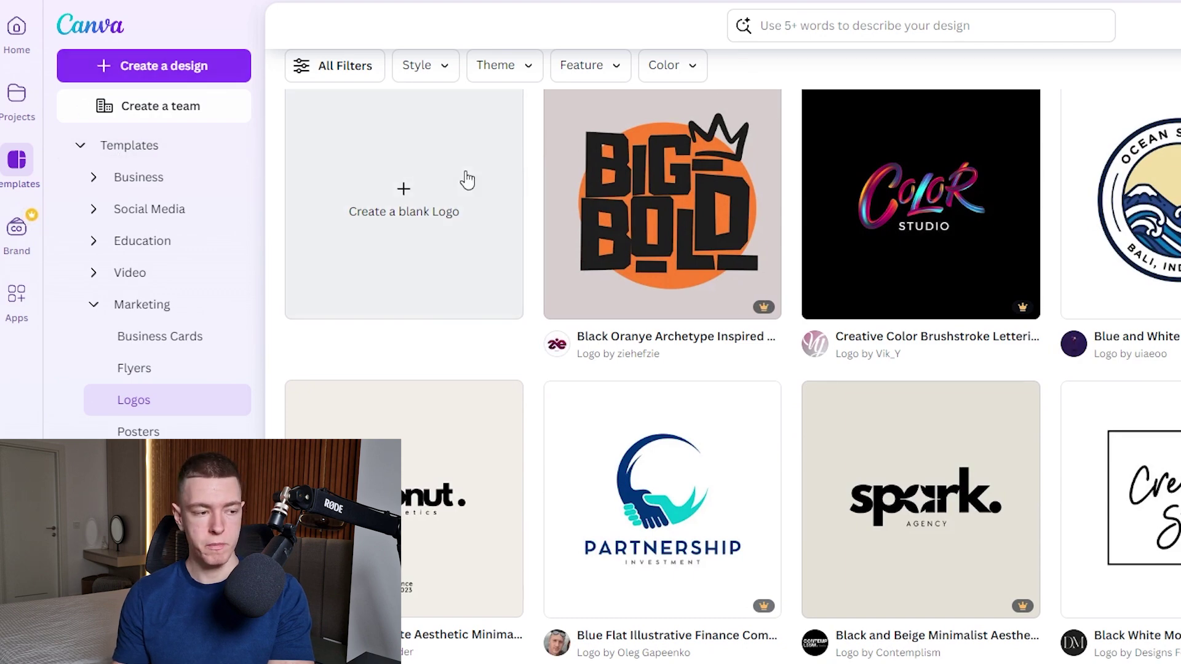
{"action": "scroll", "coordinate": [593, 411], "scroll_direction": "down", "scroll_amount": 4}
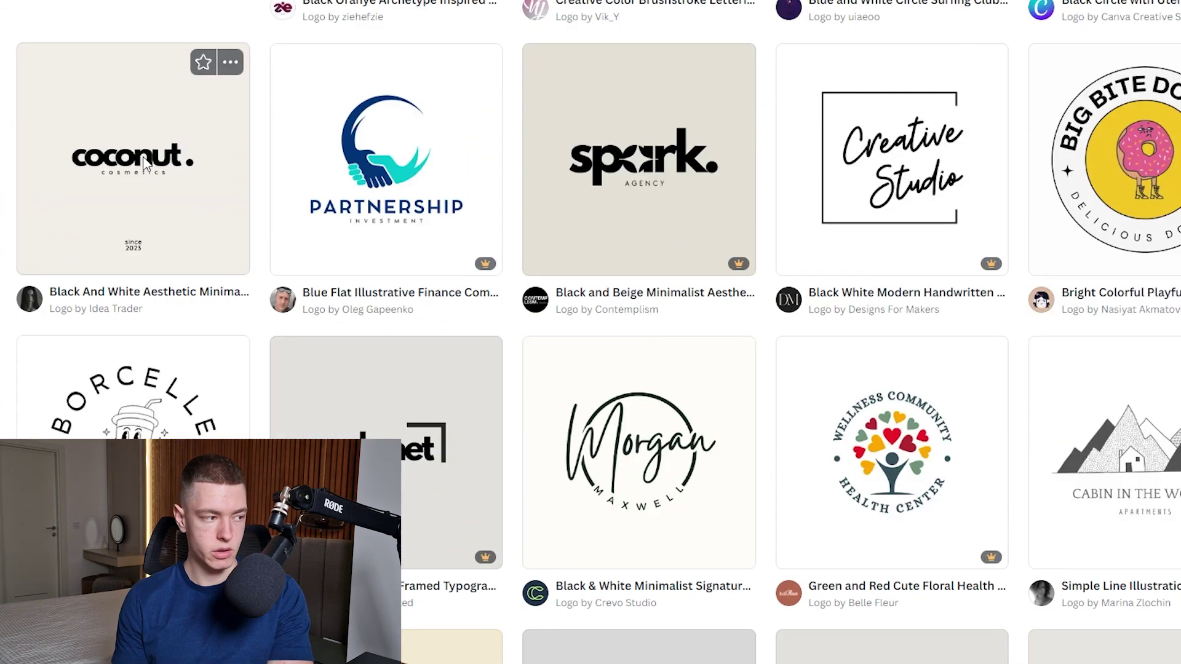
{"action": "left_click", "coordinate": [146, 163]}
{"action": "left_click", "coordinate": [796, 143]}
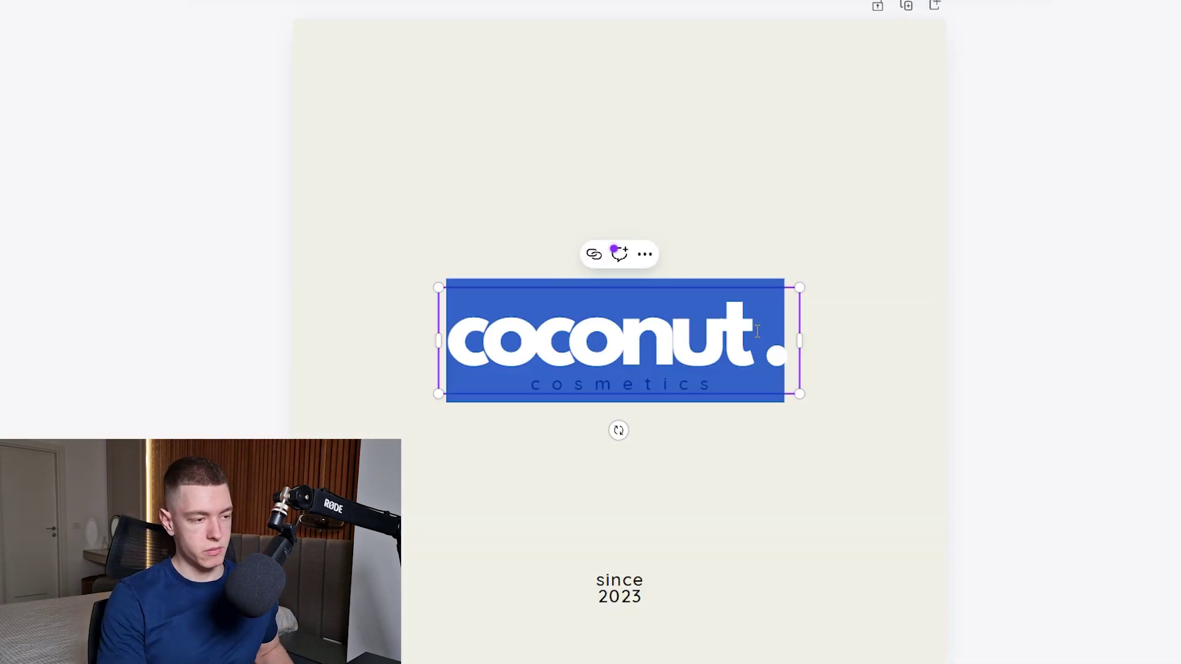
- Replace the 'coconut.' wordmark with 'brand', delete the tagline and 'since 2023' texts, and enlarge it
{"action": "type", "text": "brand"}
{"action": "left_click", "coordinate": [683, 386]}
{"action": "double_click", "coordinate": [686, 390]}
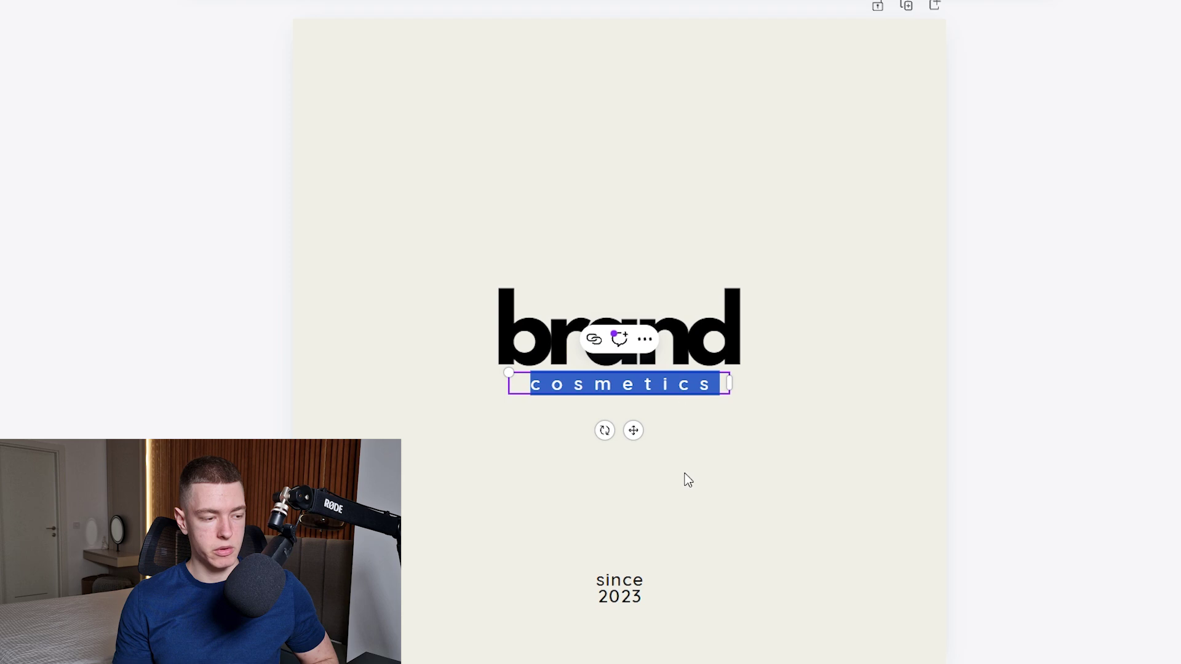
{"action": "key", "text": "BackSpace"}
{"action": "left_click", "coordinate": [620, 588]}
{"action": "key", "text": "Delete"}
{"action": "left_click", "coordinate": [726, 332]}
{"action": "left_click_drag", "start_coordinate": [798, 286], "coordinate": [1083, 185]}
{"action": "key", "text": "Escape"}
- Set up the Canva download of the logo and view its file type choices
{"action": "left_click", "coordinate": [1107, 18]}
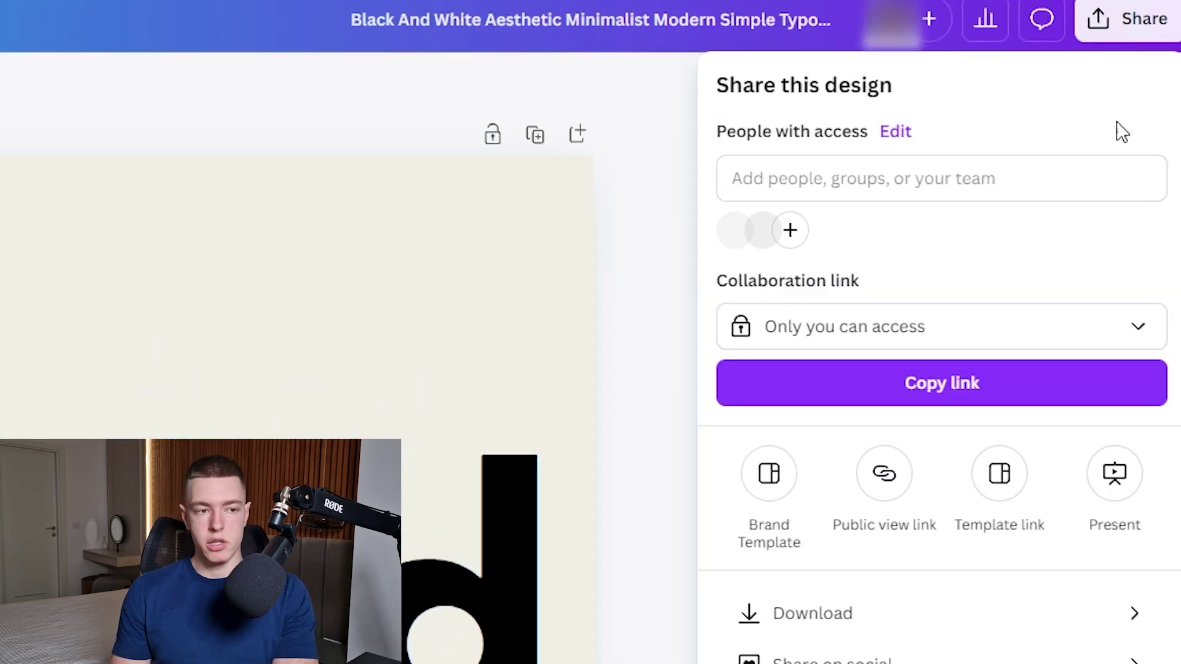
{"action": "left_click", "coordinate": [815, 628]}
{"action": "left_click", "coordinate": [861, 55]}
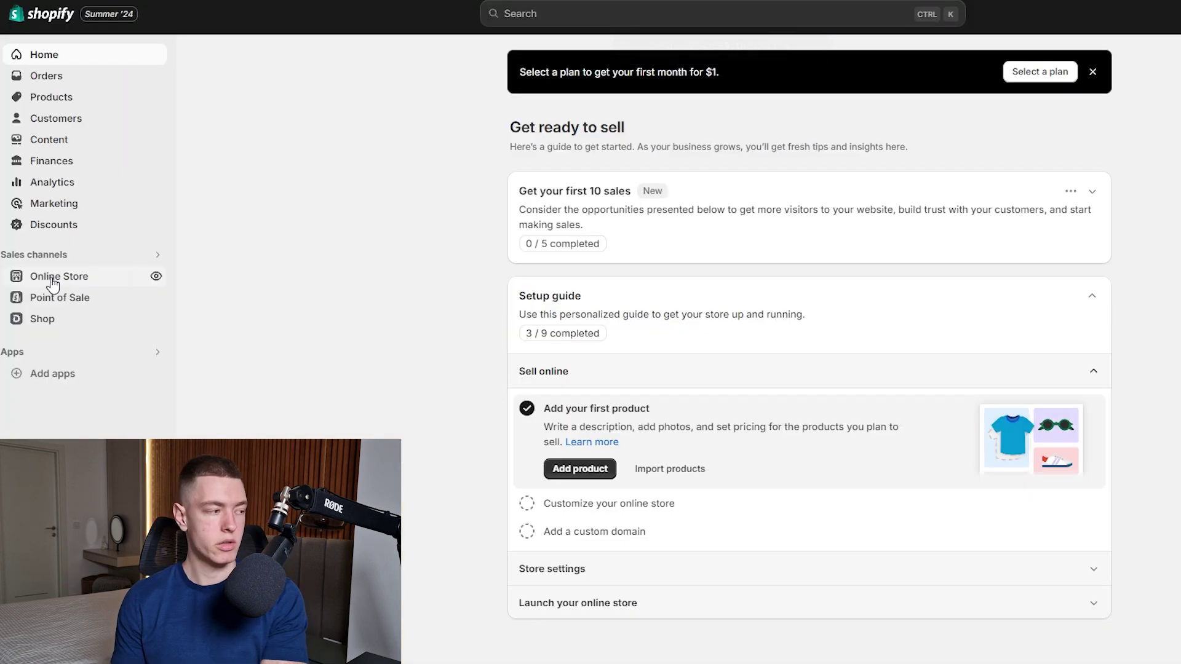
- Bring up the theme settings of the live Shopify theme in the theme editor
{"action": "left_click", "coordinate": [141, 276]}
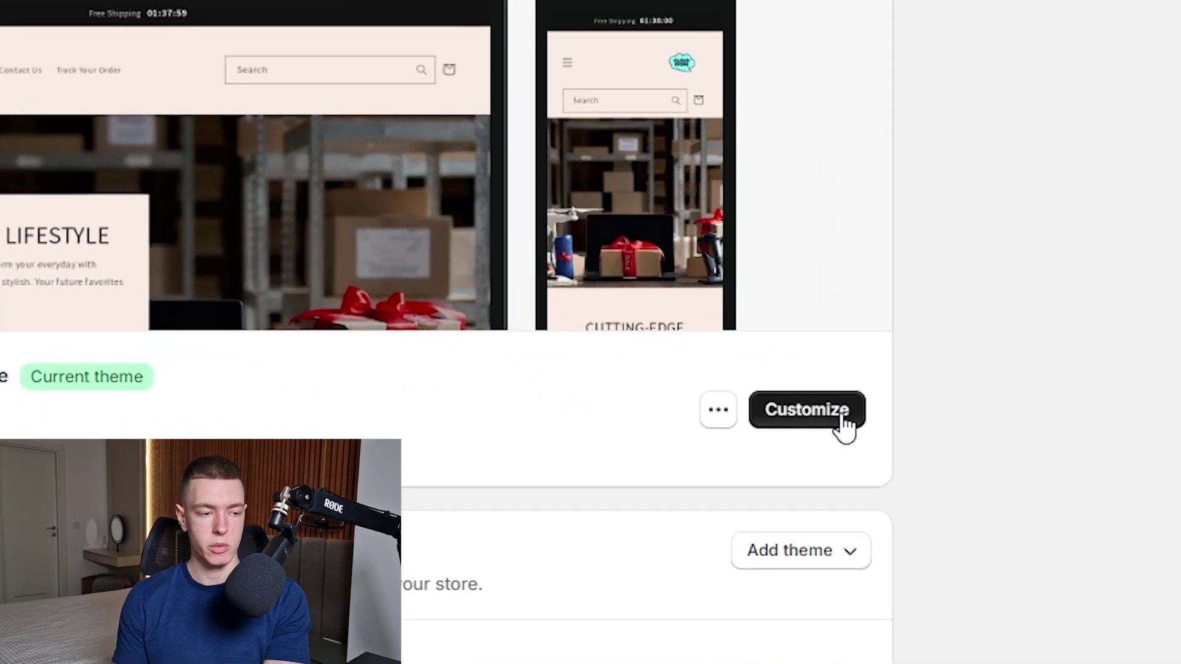
{"action": "left_click", "coordinate": [954, 438]}
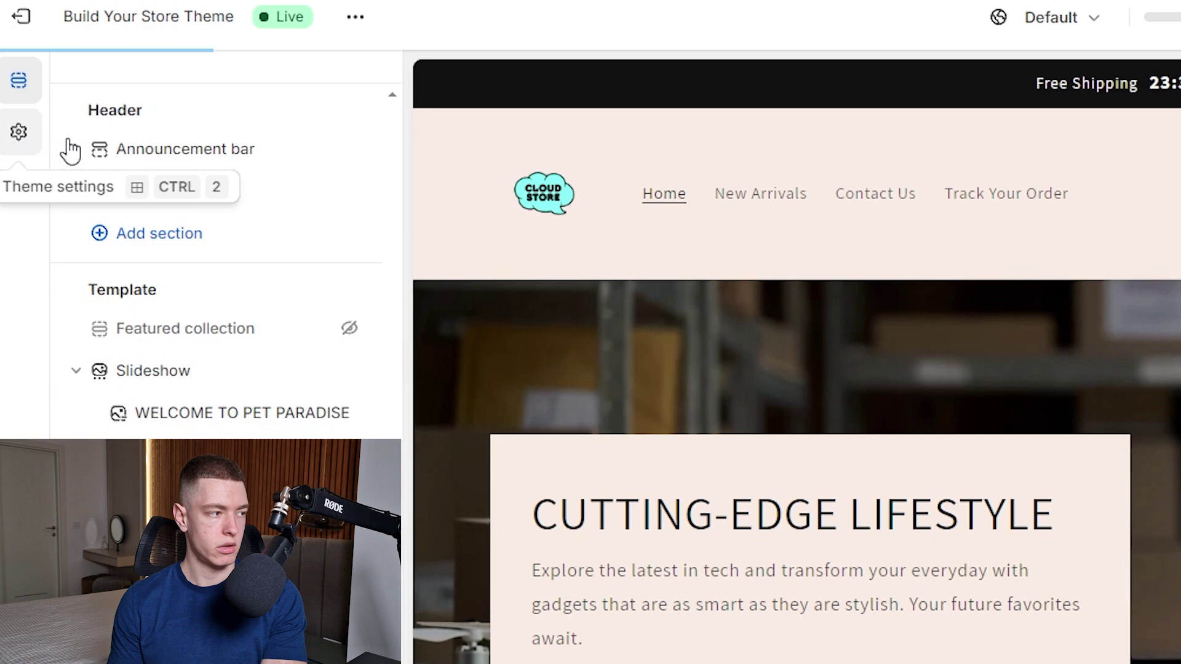
{"action": "left_click", "coordinate": [16, 78]}
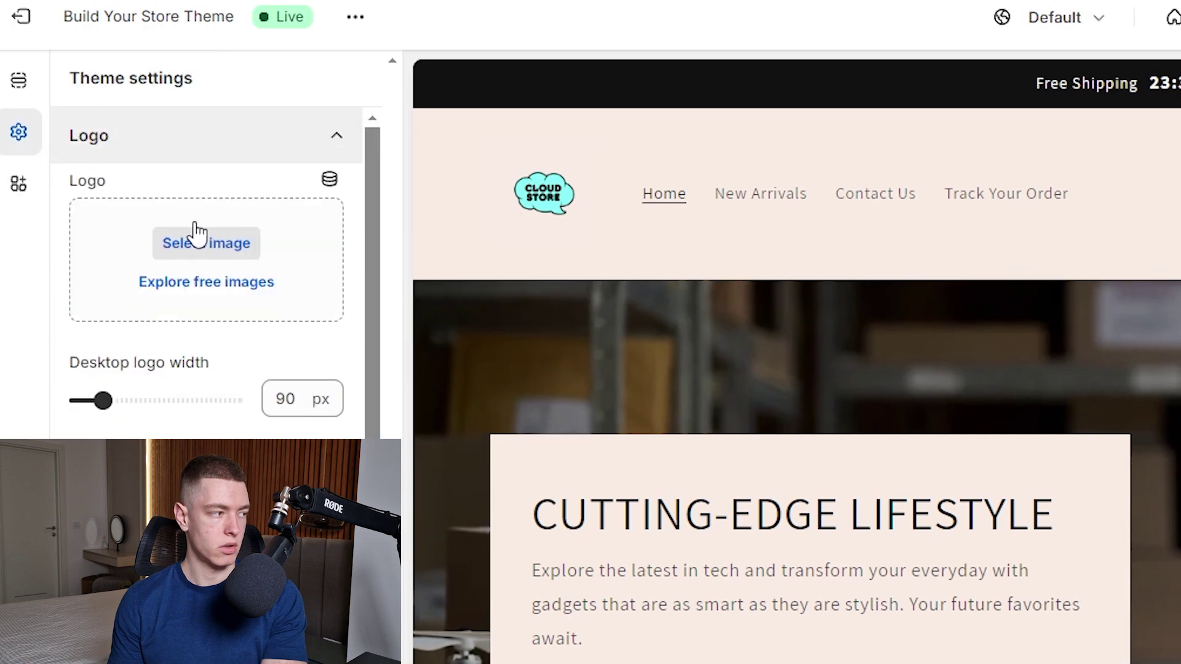
- Set the 'brand' image as the store logo, centered in the header, and save the theme
{"action": "left_click", "coordinate": [211, 252]}
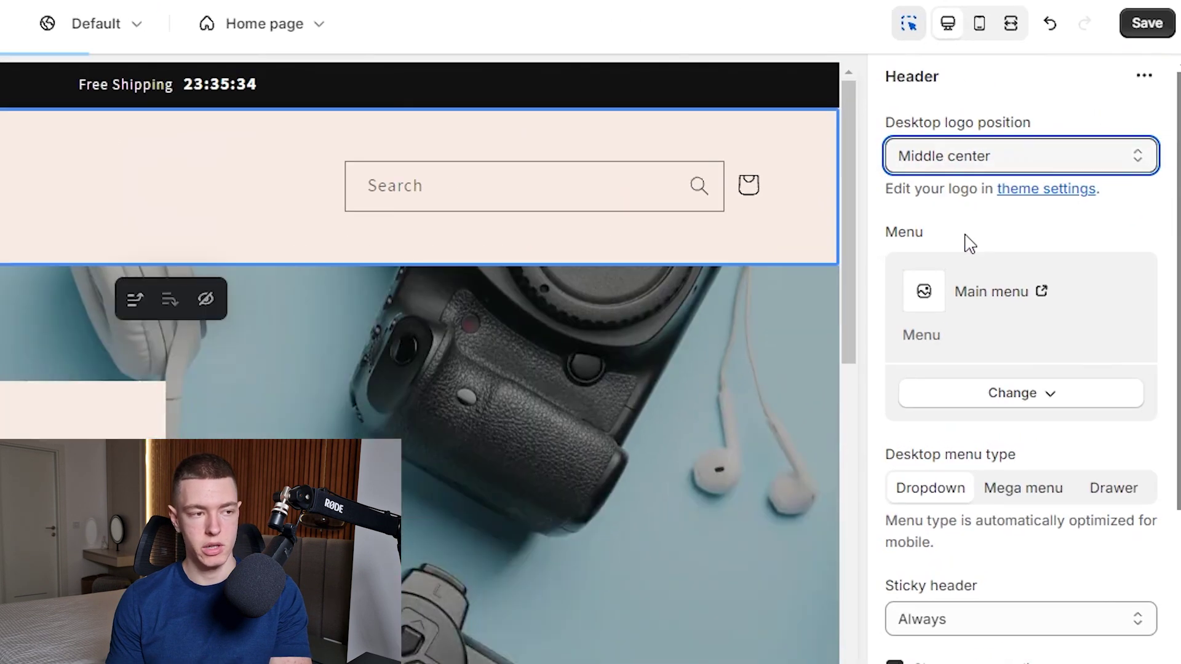
{"action": "left_click", "coordinate": [1137, 29]}
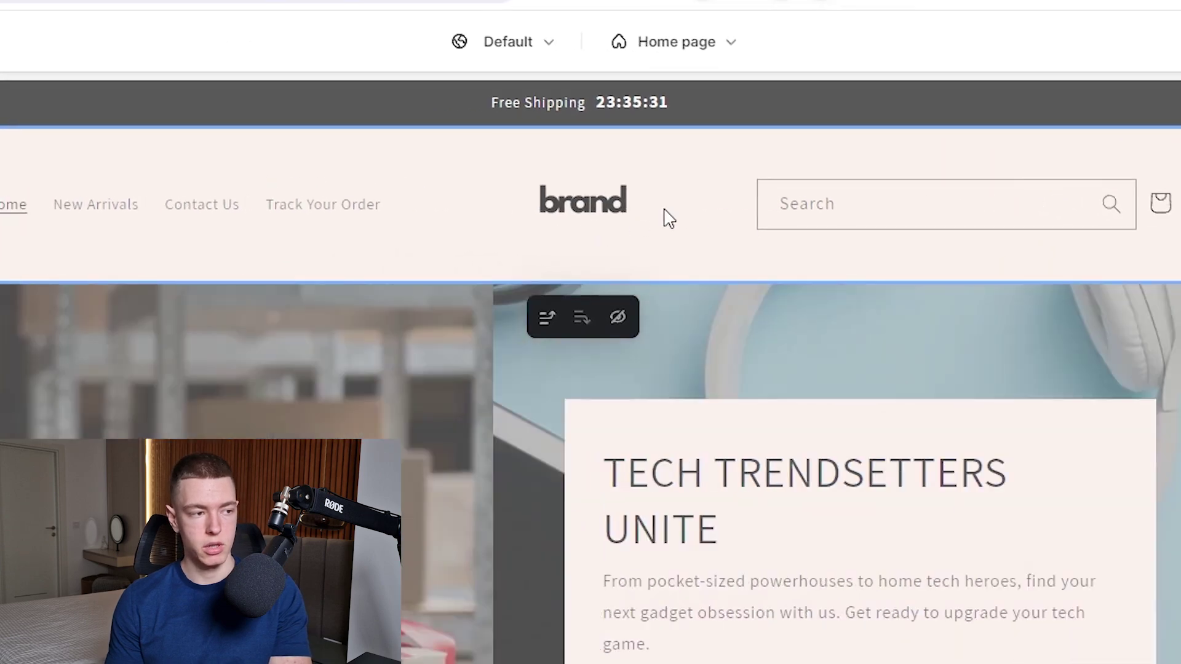